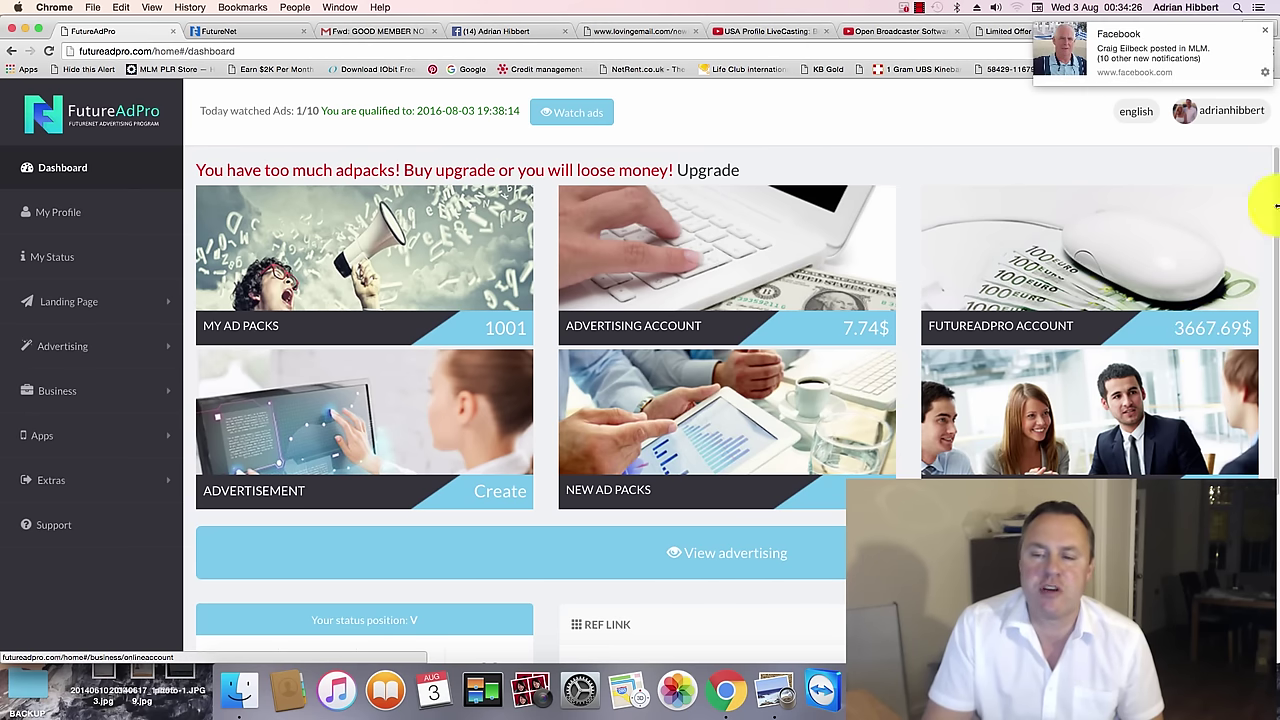
Switch to the FutureNet tab to view the commission Total Overview
click(212, 30)
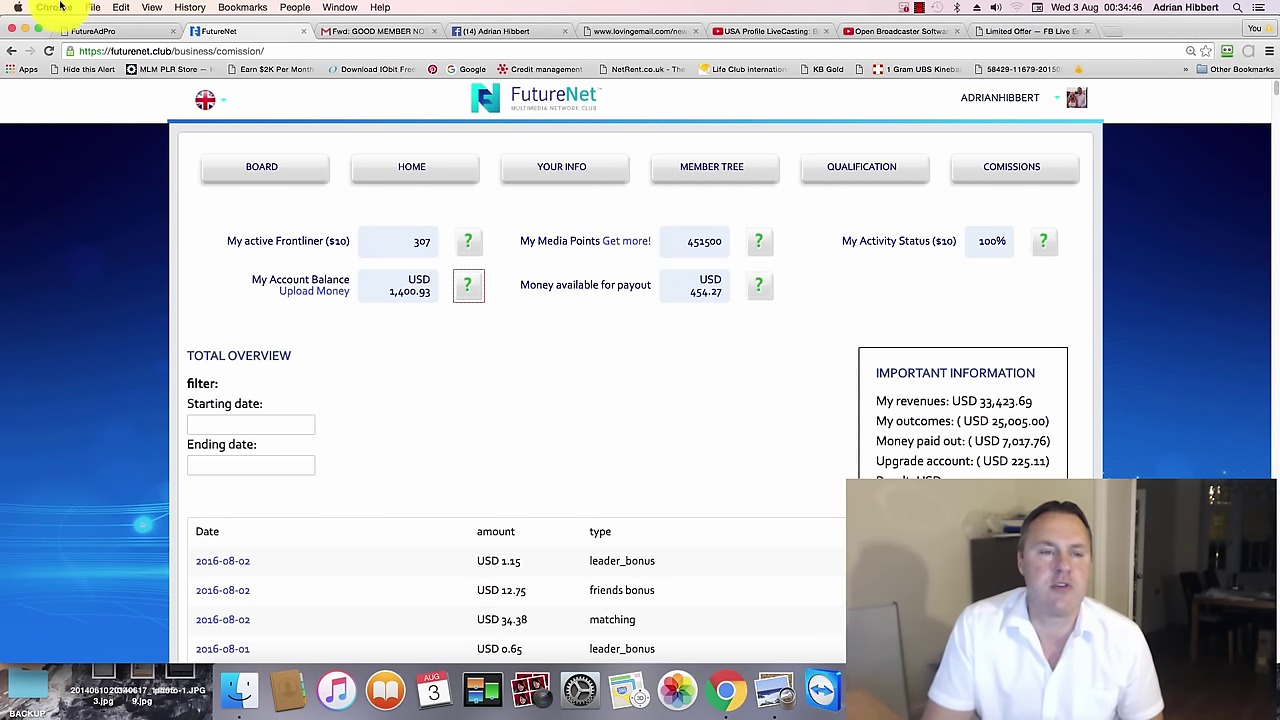
Return to the FutureAdPro dashboard showing the ad pack count and balances
click(85, 30)
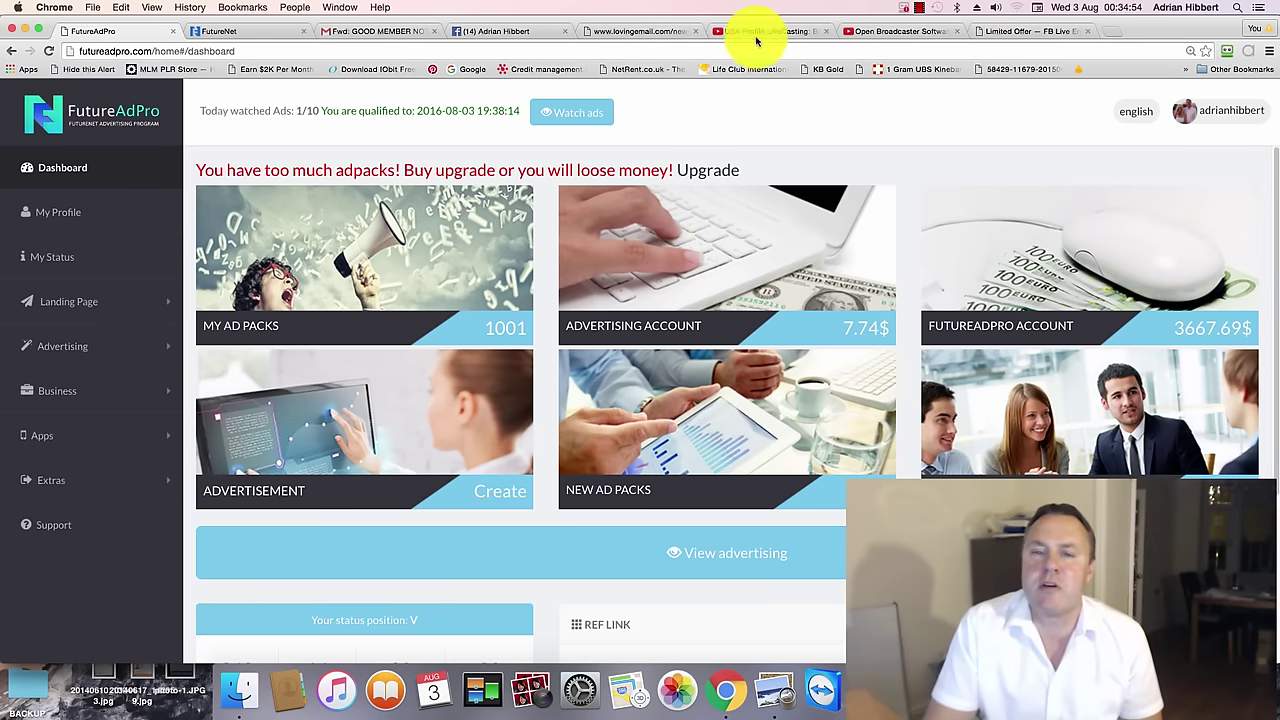
Scroll the Facebook profile timeline down to the Bitcoin decline post
click(473, 33)
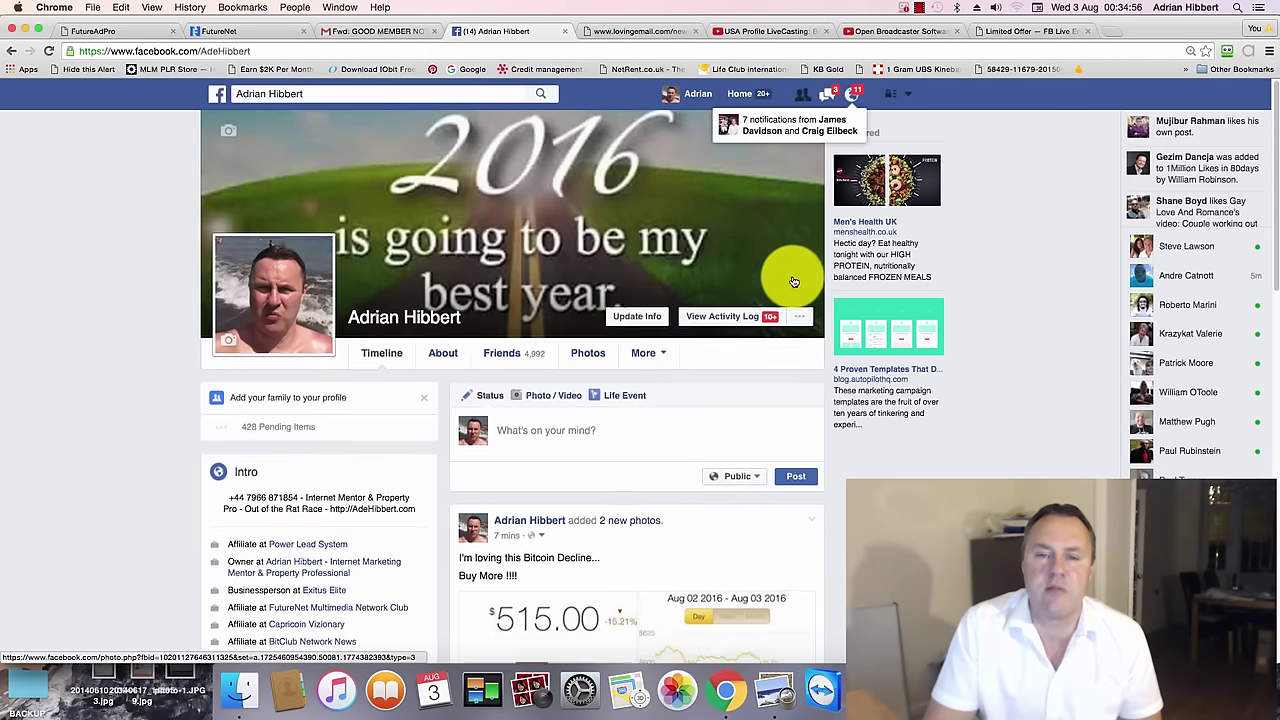
scroll(790, 272, down, 5)
scroll(798, 271, down, 1)
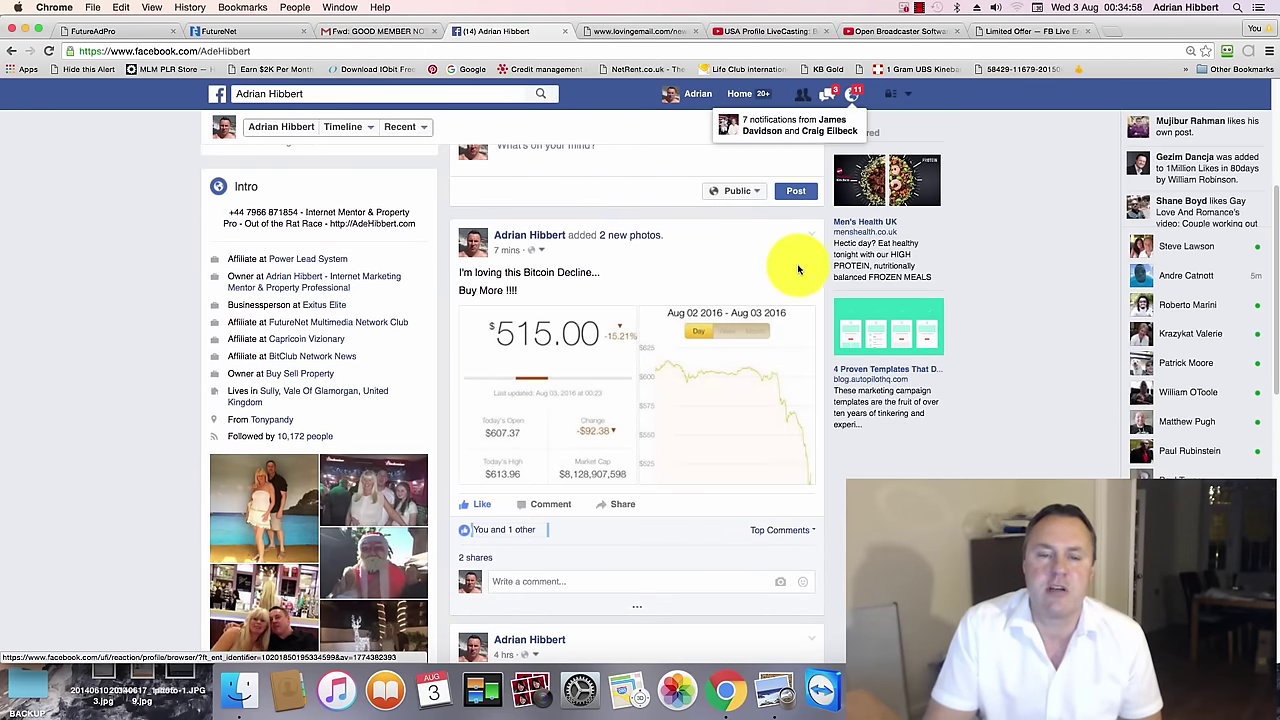
scroll(798, 270, down, 1)
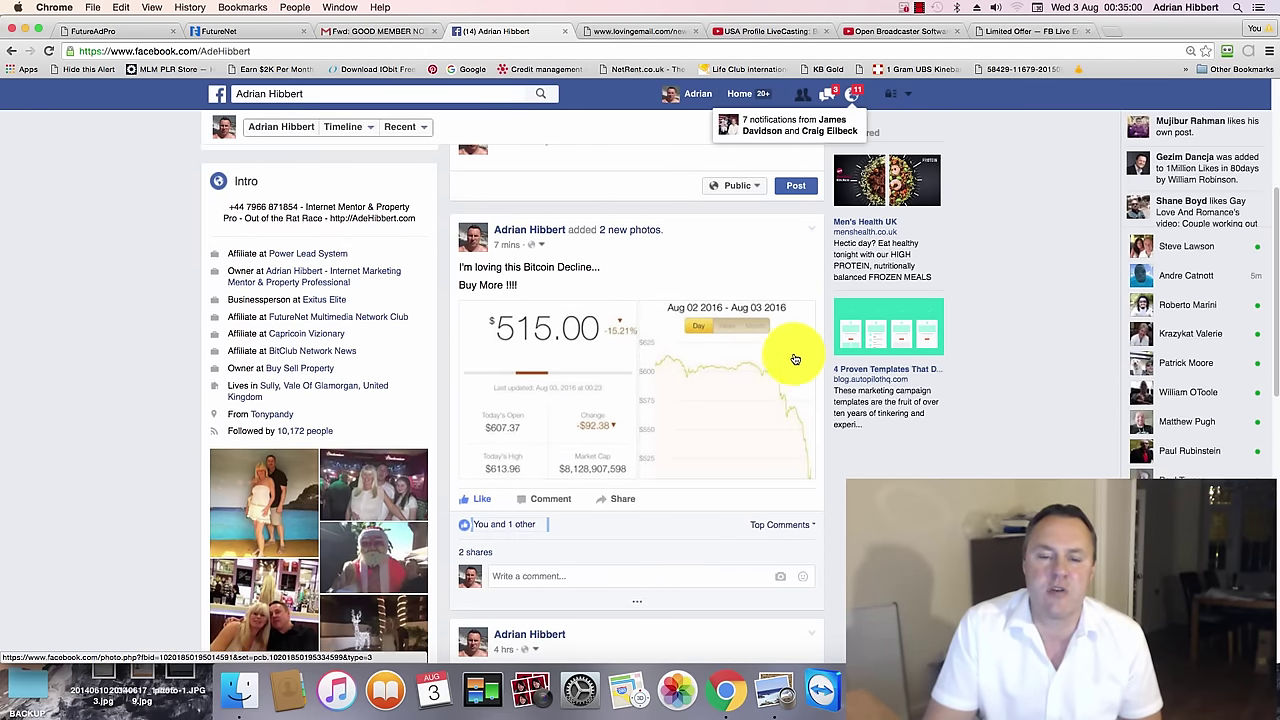
View the Bitcoin chart photo full size, then dismiss the notification pop-up
click(763, 386)
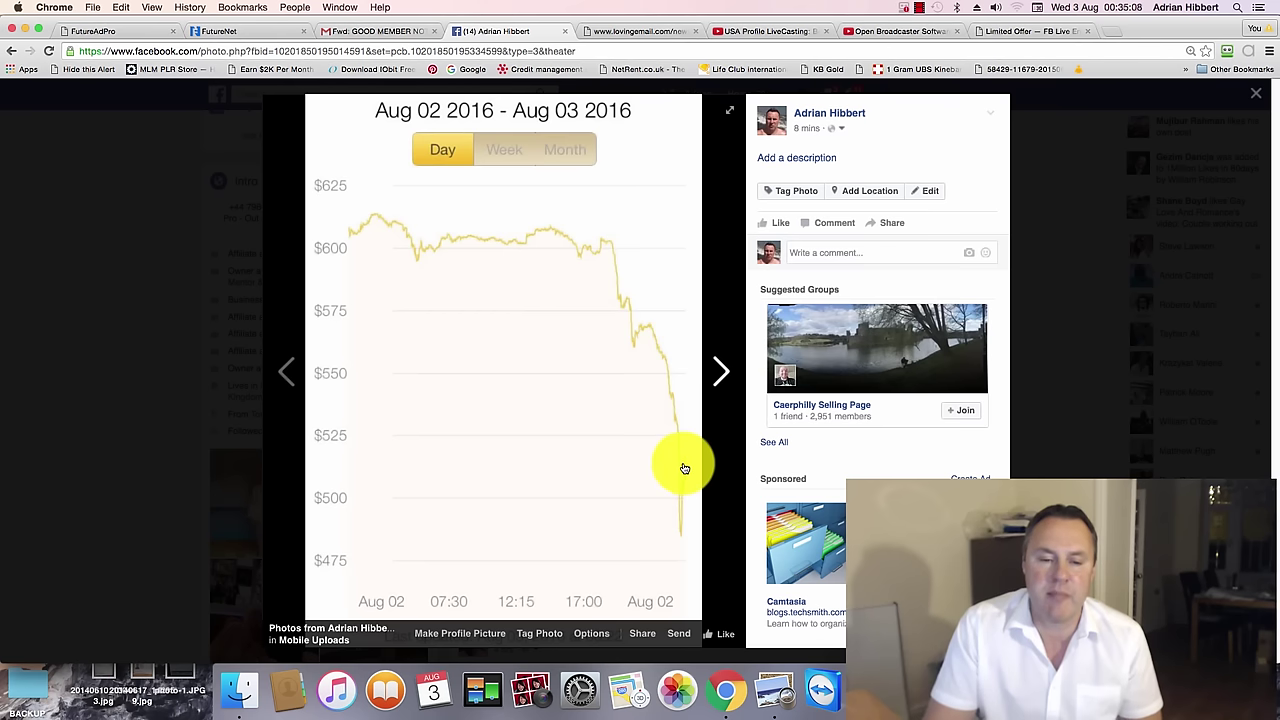
click(1252, 96)
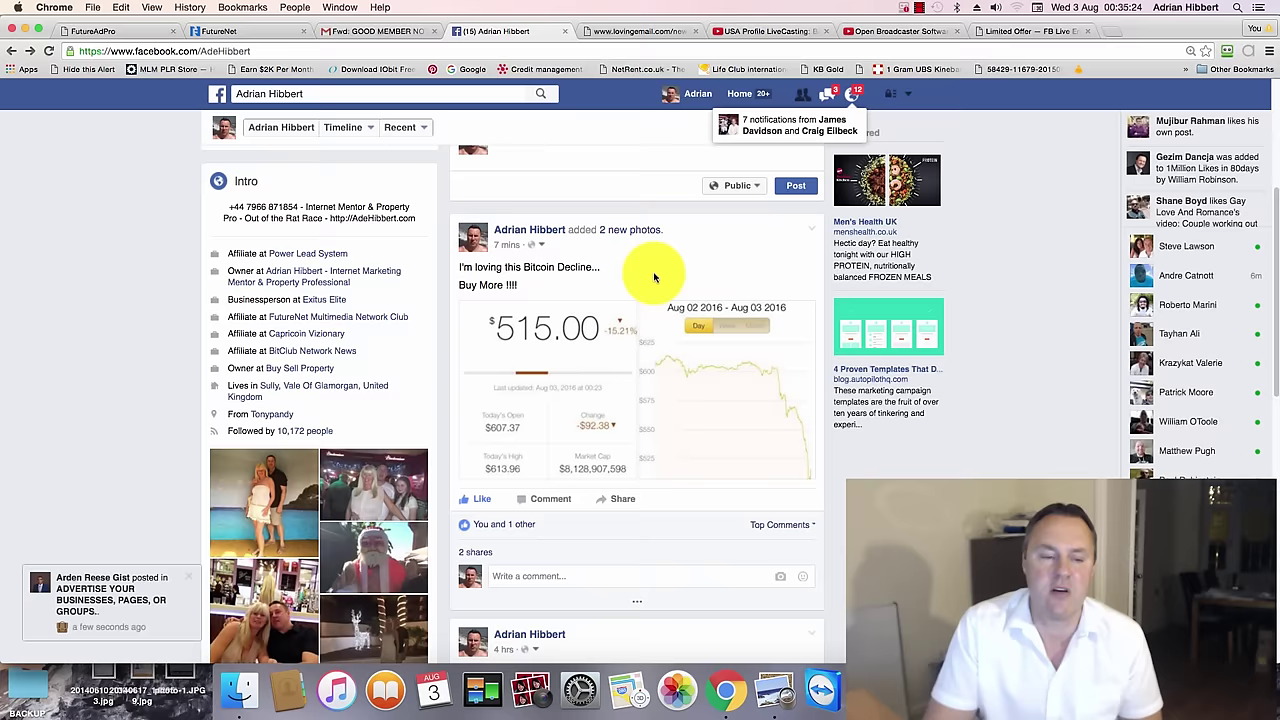
click(189, 577)
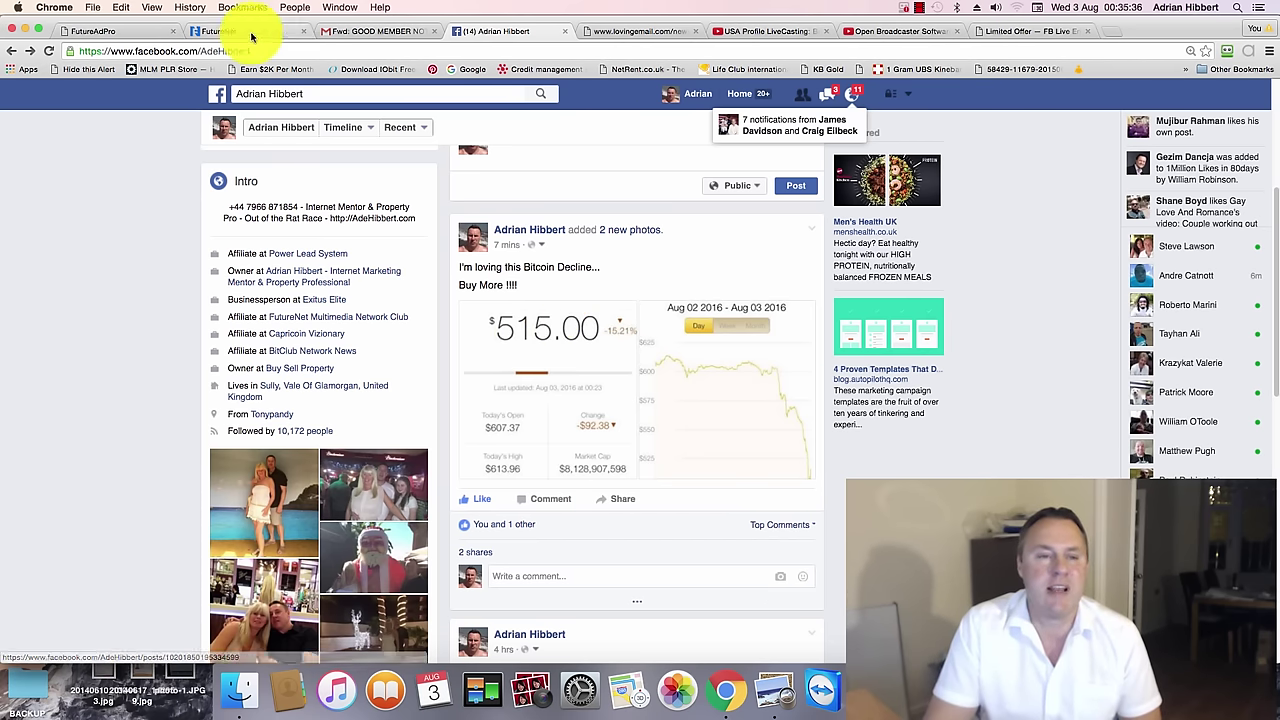
Open FutureAdPro's payout page and enter 3669.59 as the payout amount
click(125, 31)
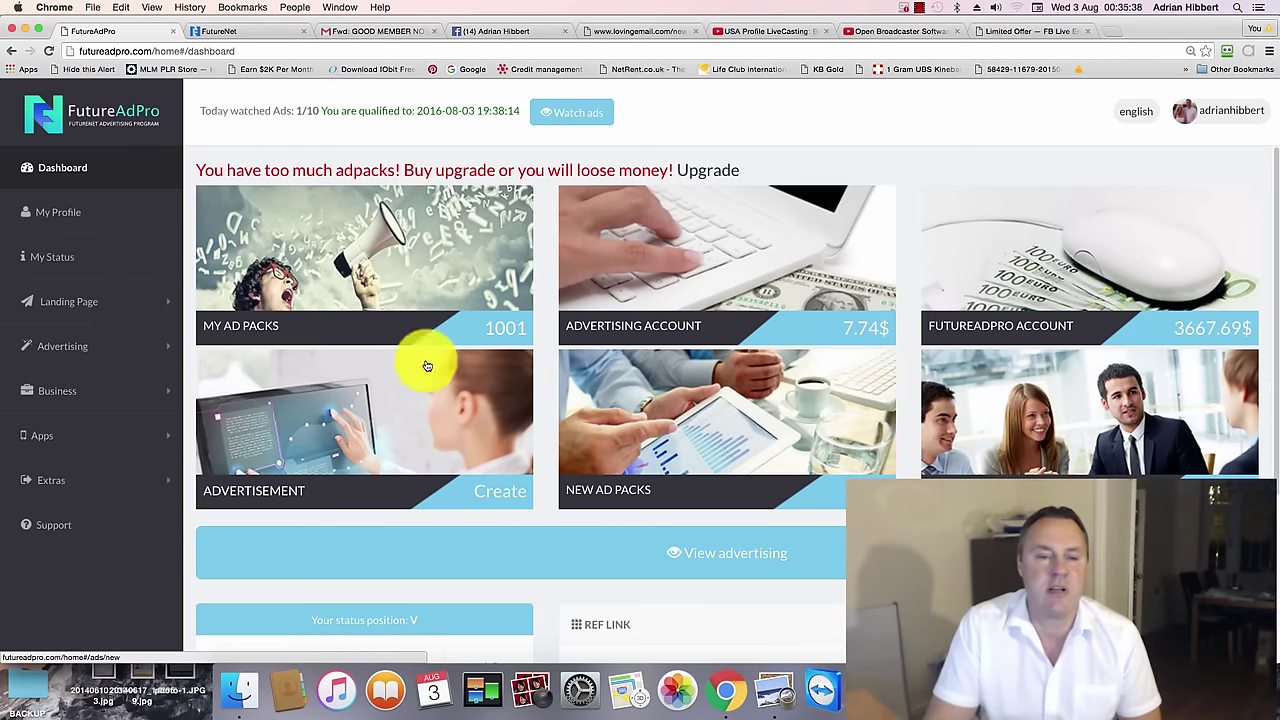
click(55, 392)
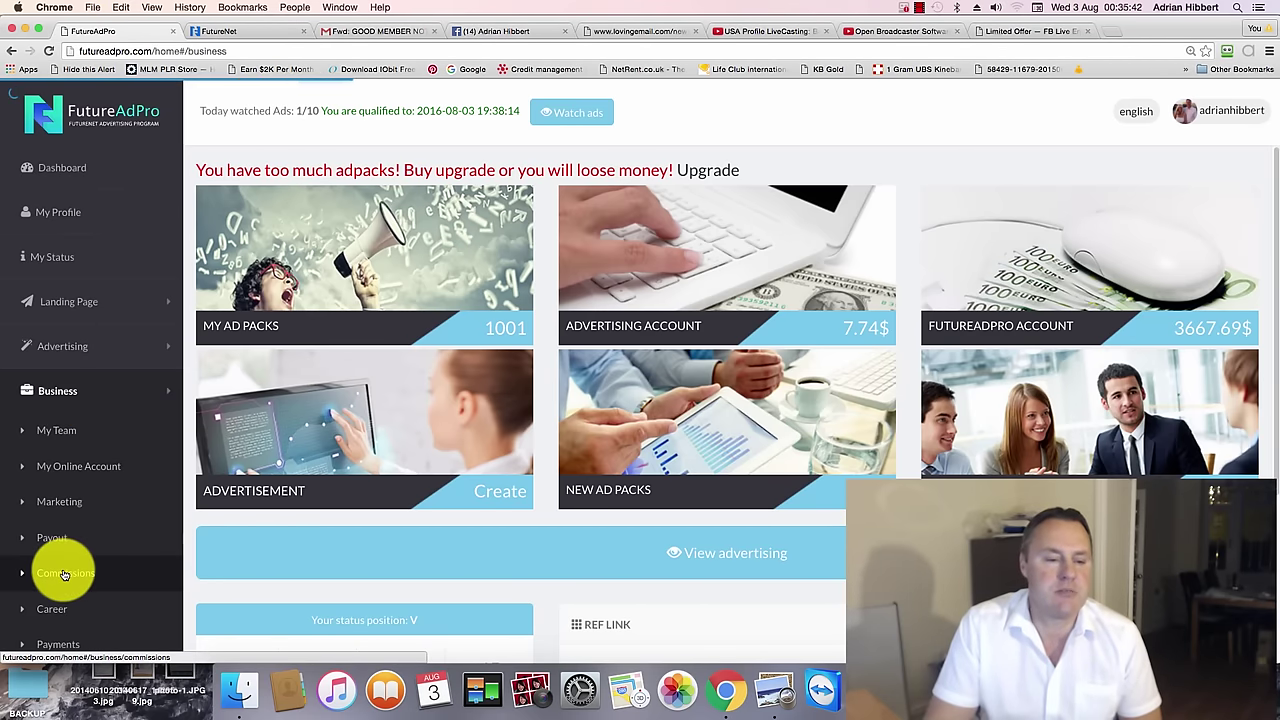
click(55, 538)
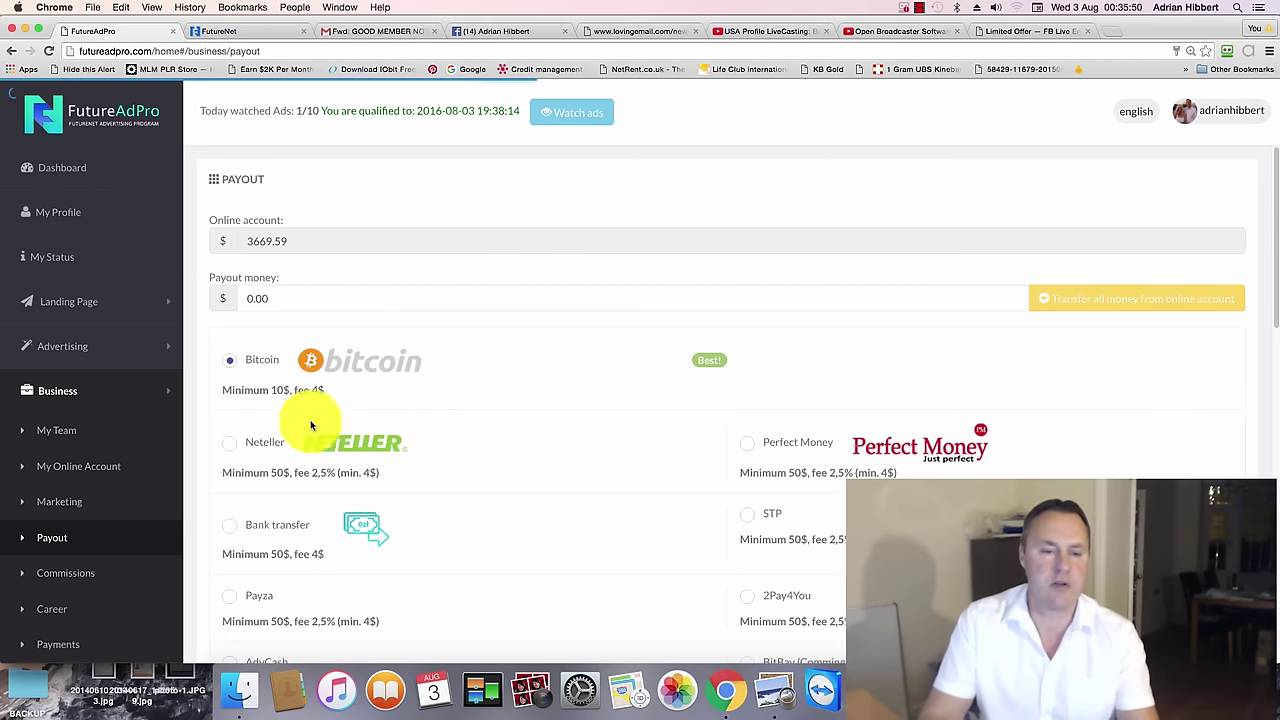
click(306, 292)
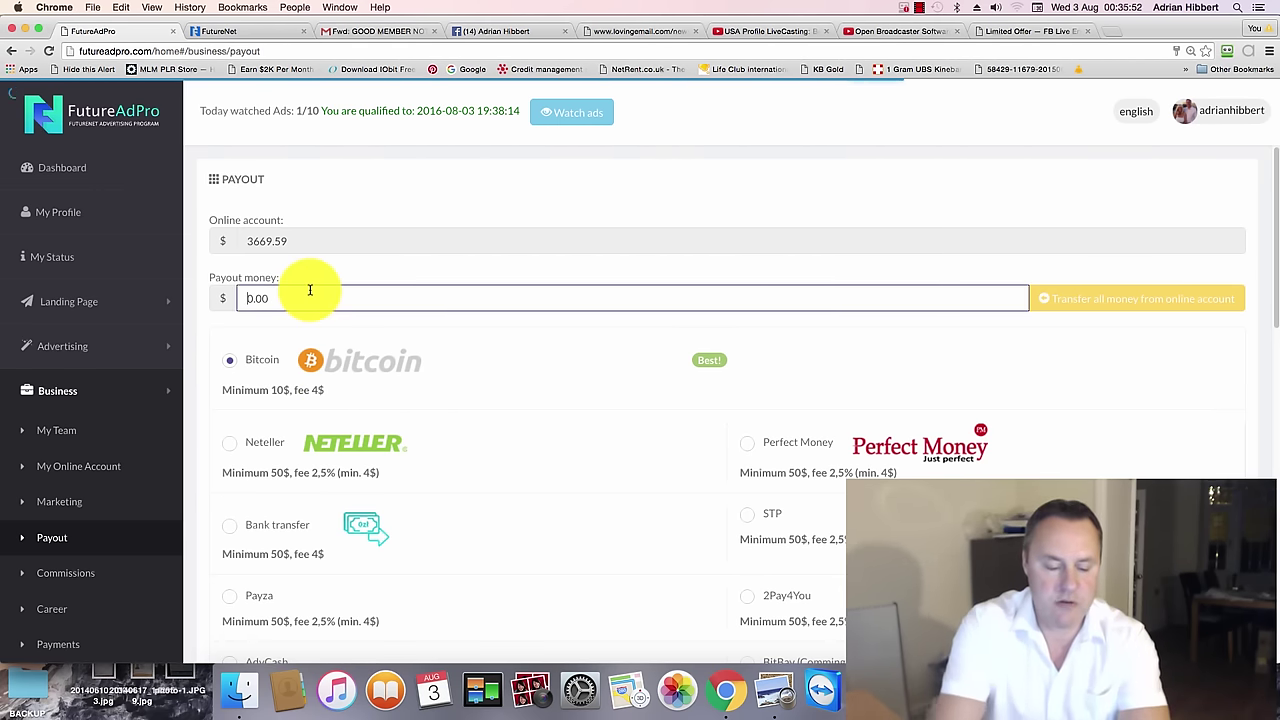
text(3669.)
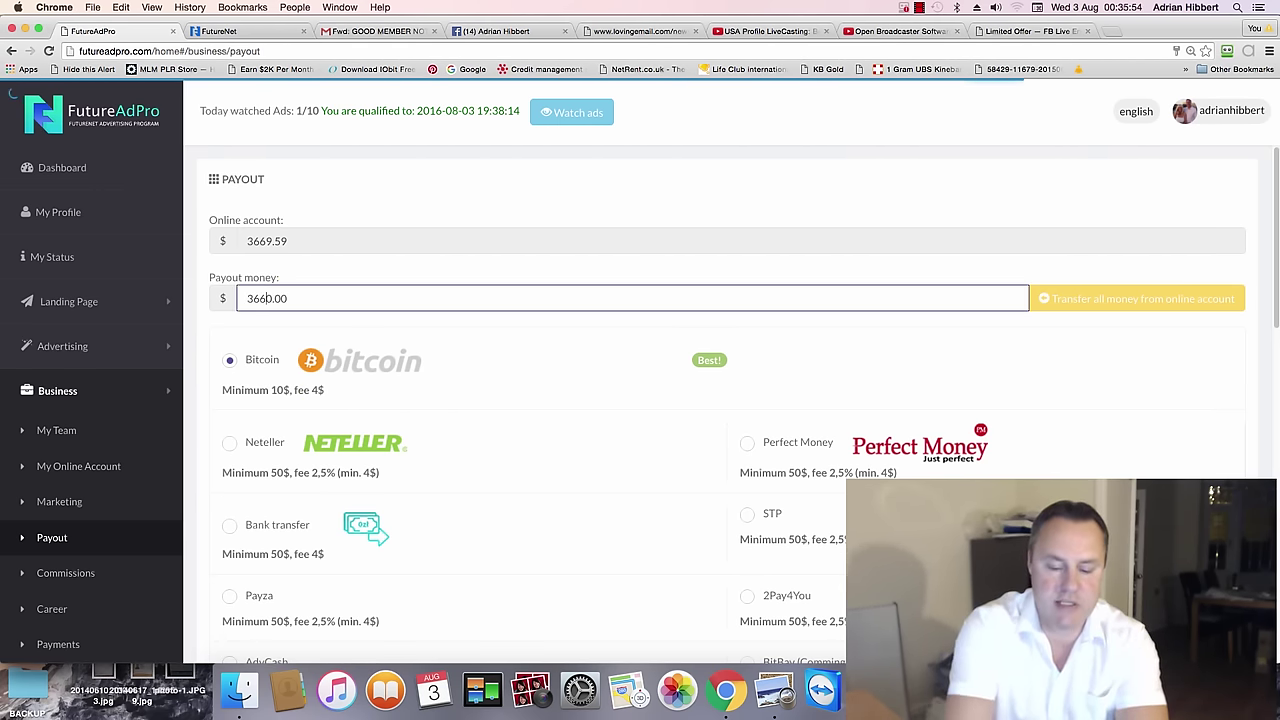
text(59)
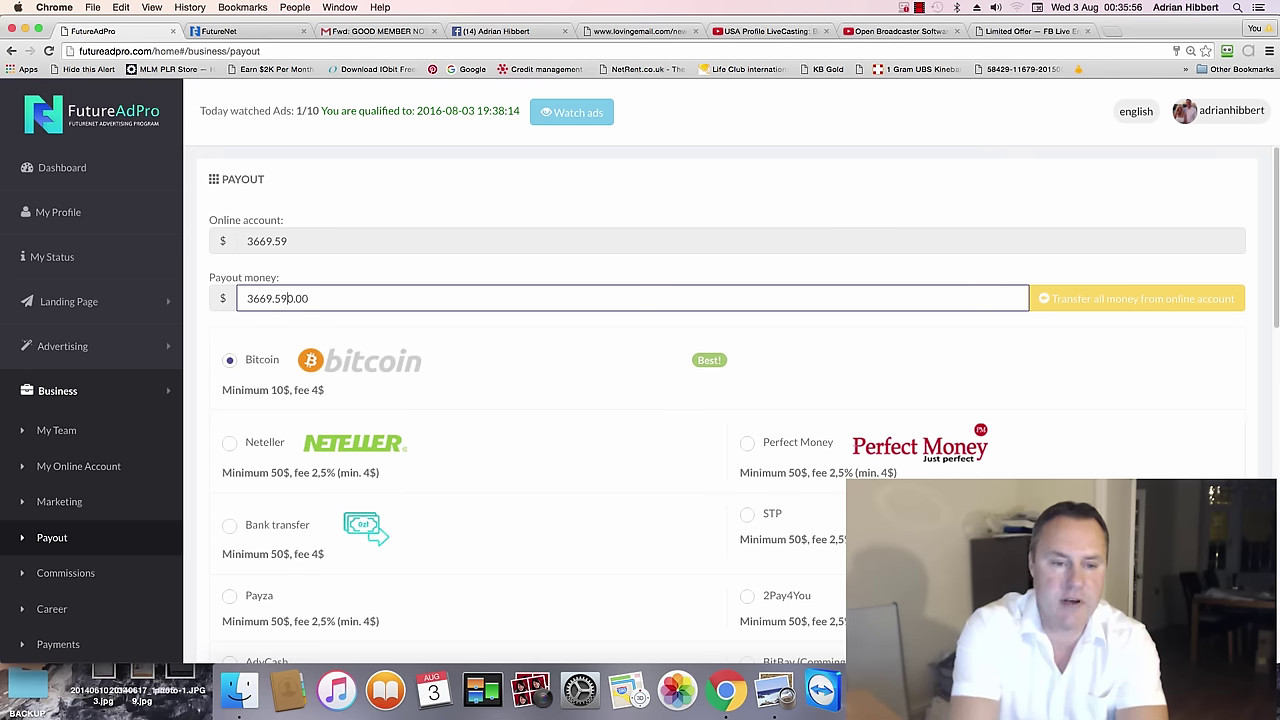
click(339, 299)
key(BackSpace)
key(BackSpace)
key(BackSpace)
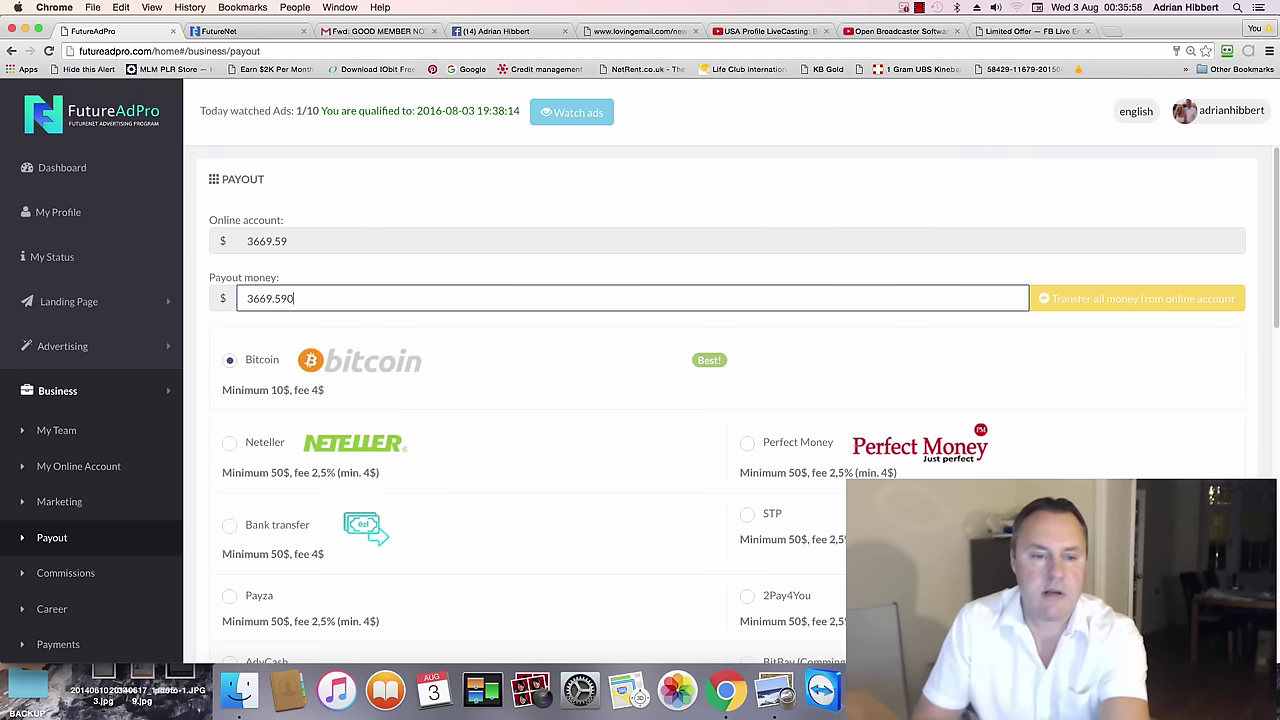
key(BackSpace)
Enter the security password and check the Bitcoin account number field
scroll(320, 330, down, 1)
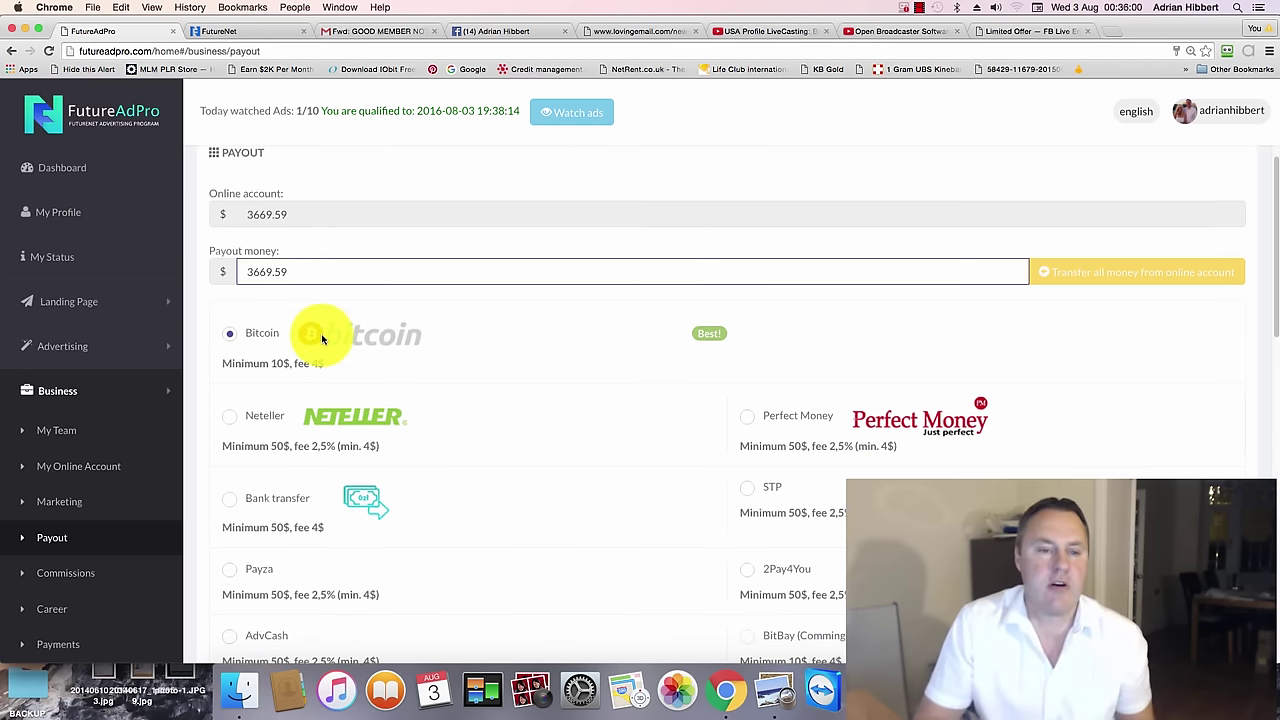
scroll(325, 340, down, 5)
scroll(328, 390, down, 3)
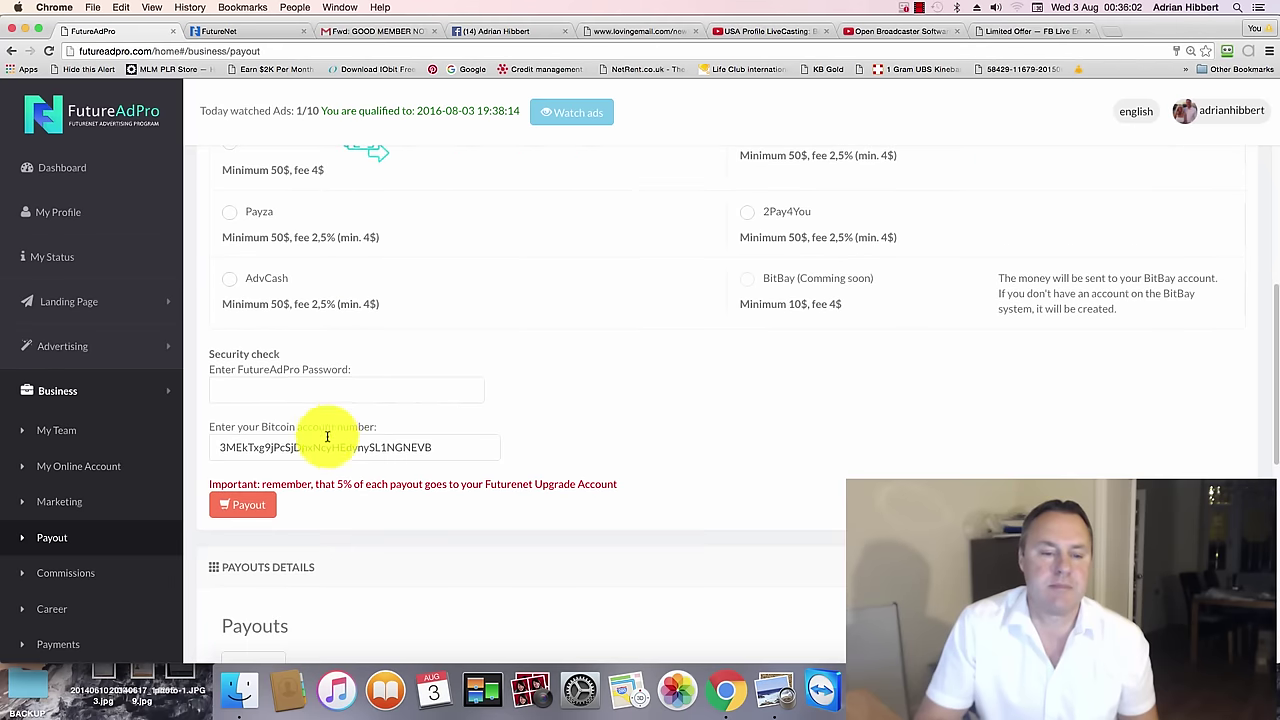
click(331, 391)
text(•••)
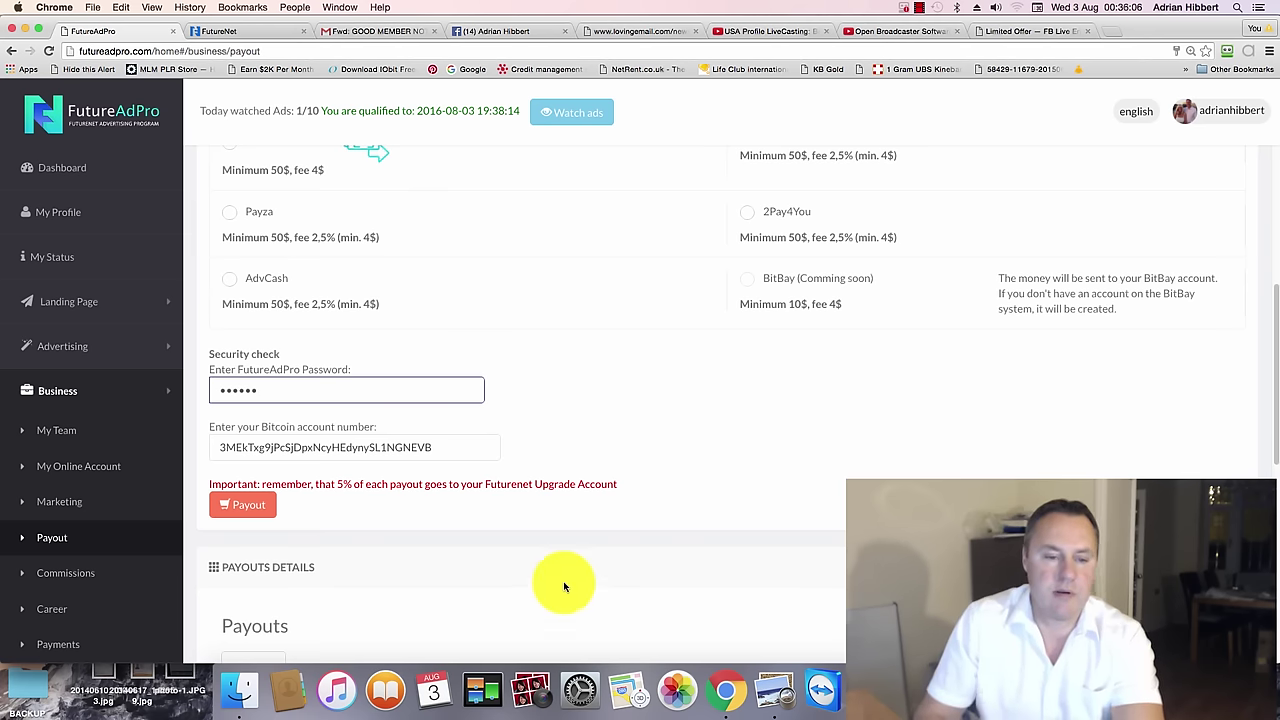
click(459, 451)
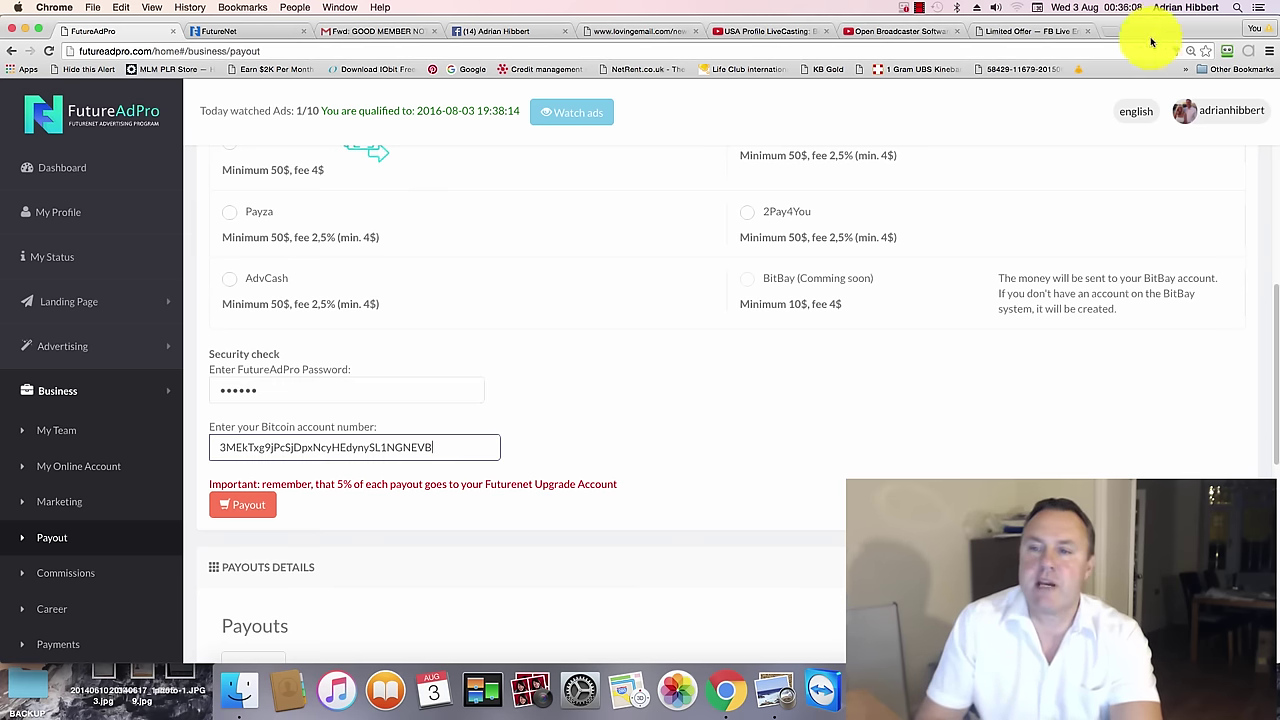
Load the Bitstamp site in a new browser tab
click(1113, 31)
text(bit)
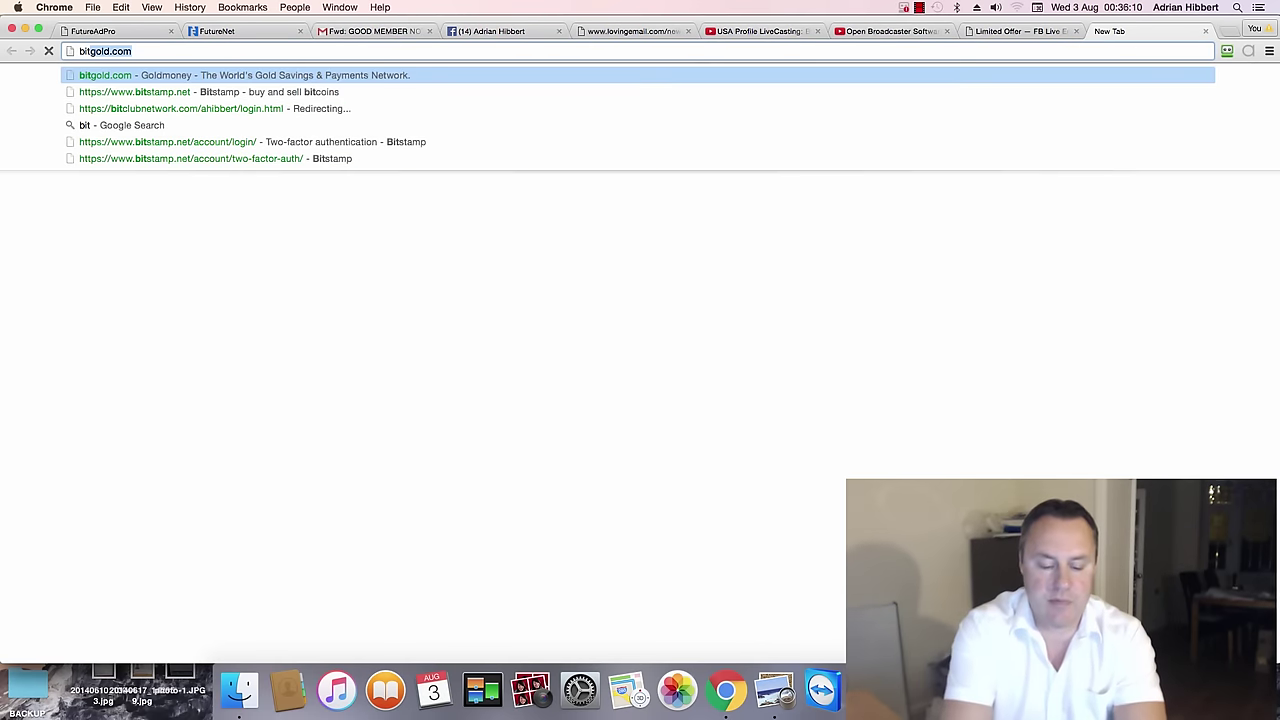
text(clubnetwork)
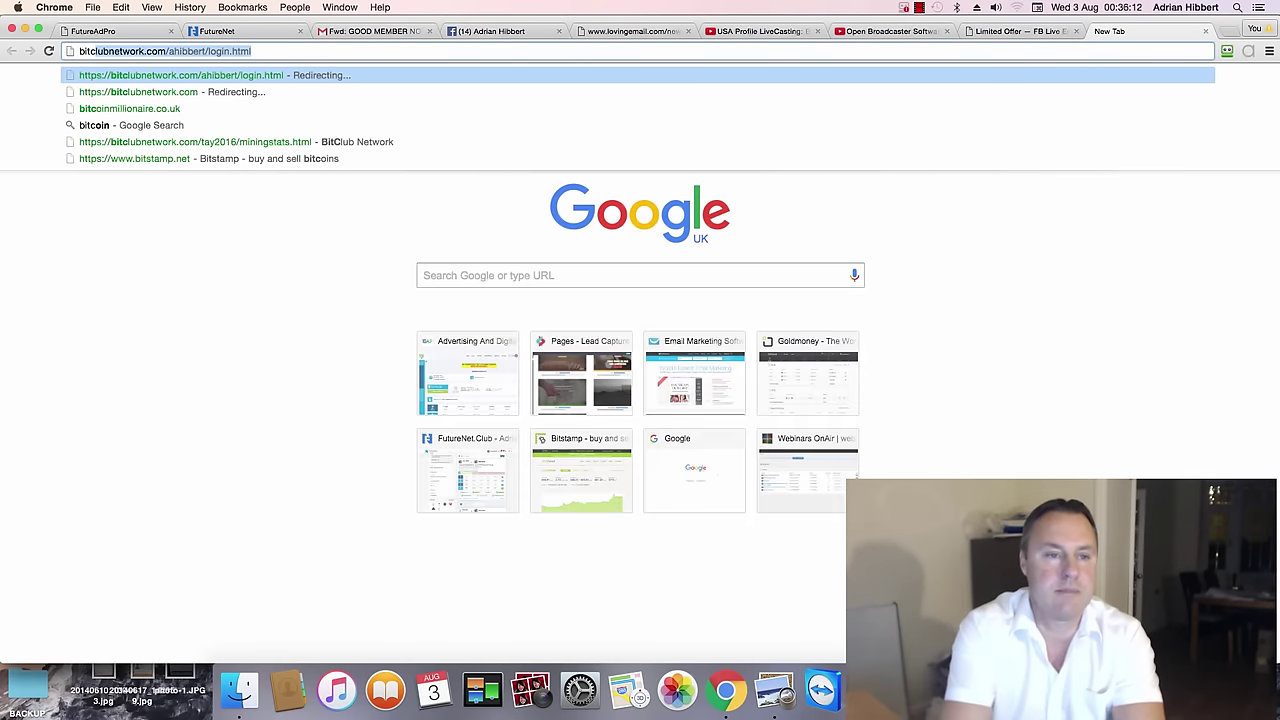
key(BackSpace)
key(BackSpace)
text(sta)
key(Return)
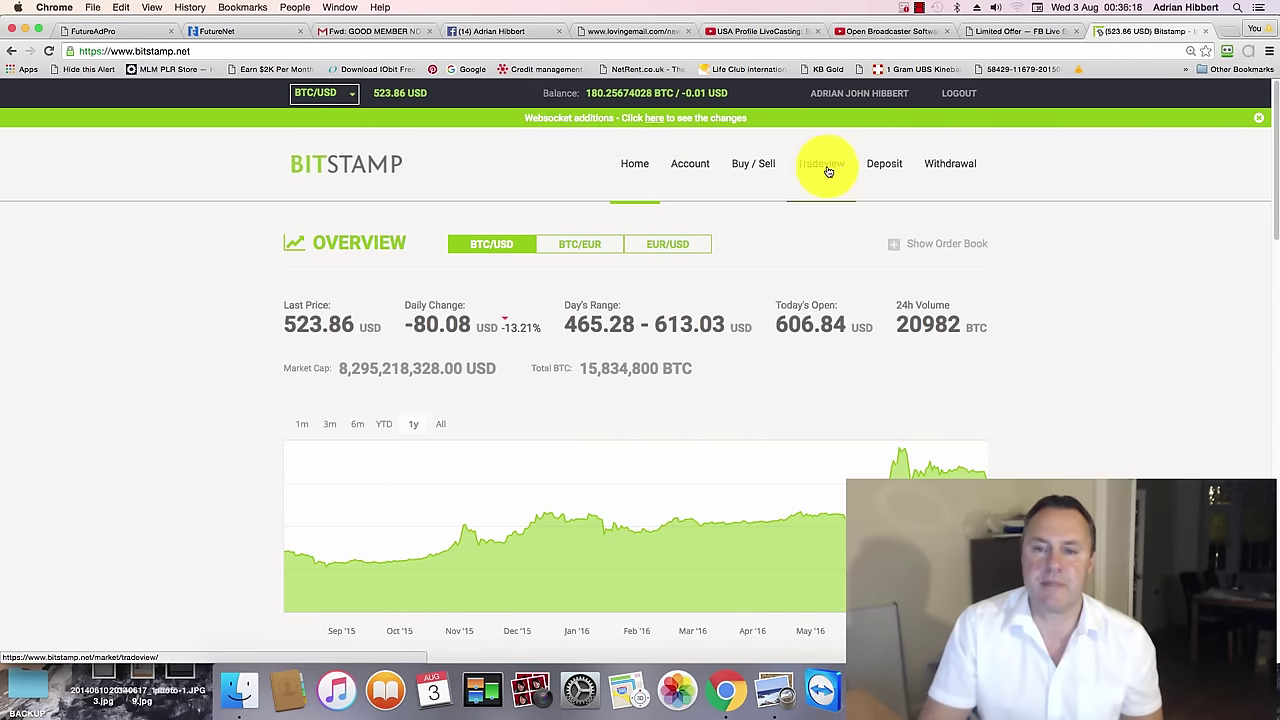
Display and select Bitstamp's Bitcoin deposit address, then return to FutureNet commissions
click(884, 163)
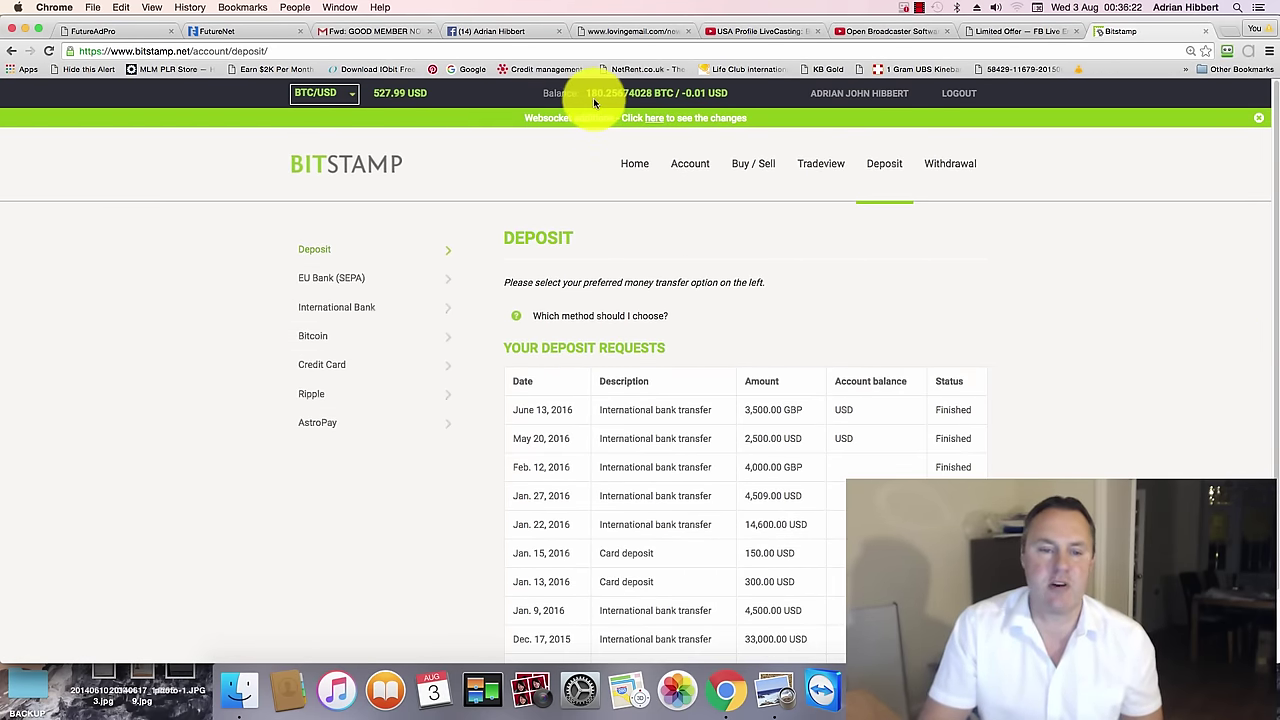
click(369, 337)
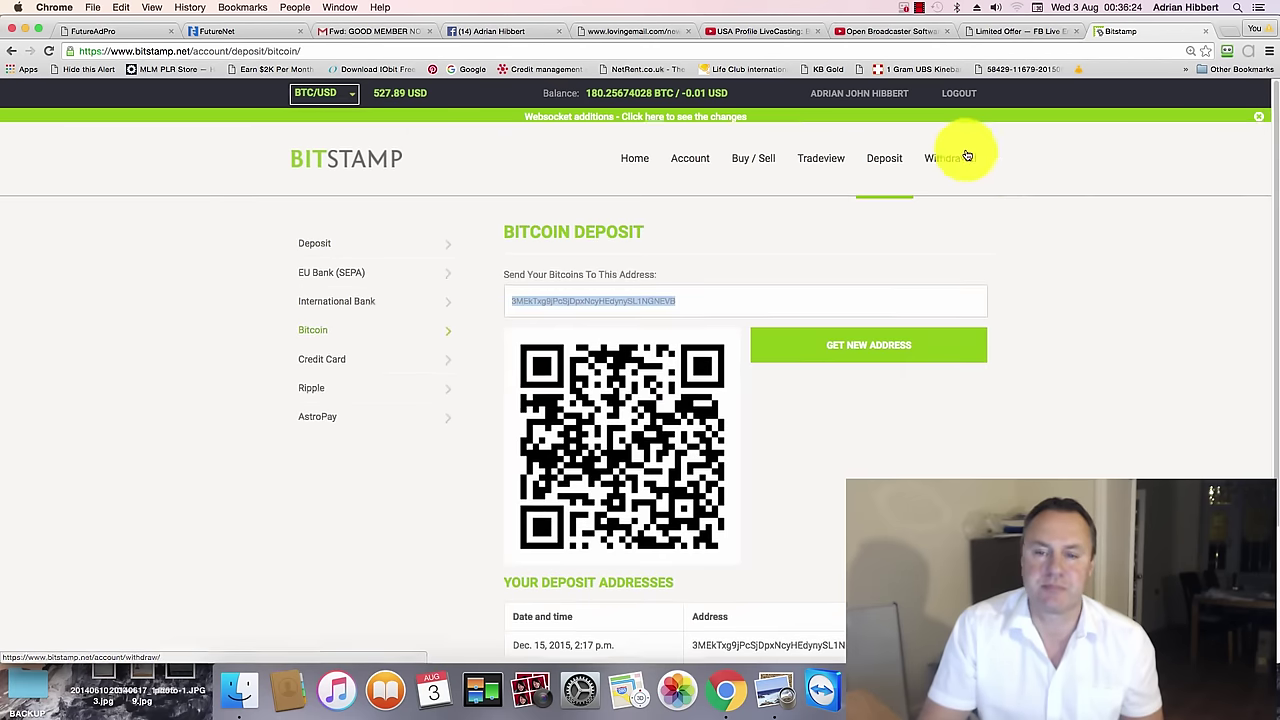
click(894, 166)
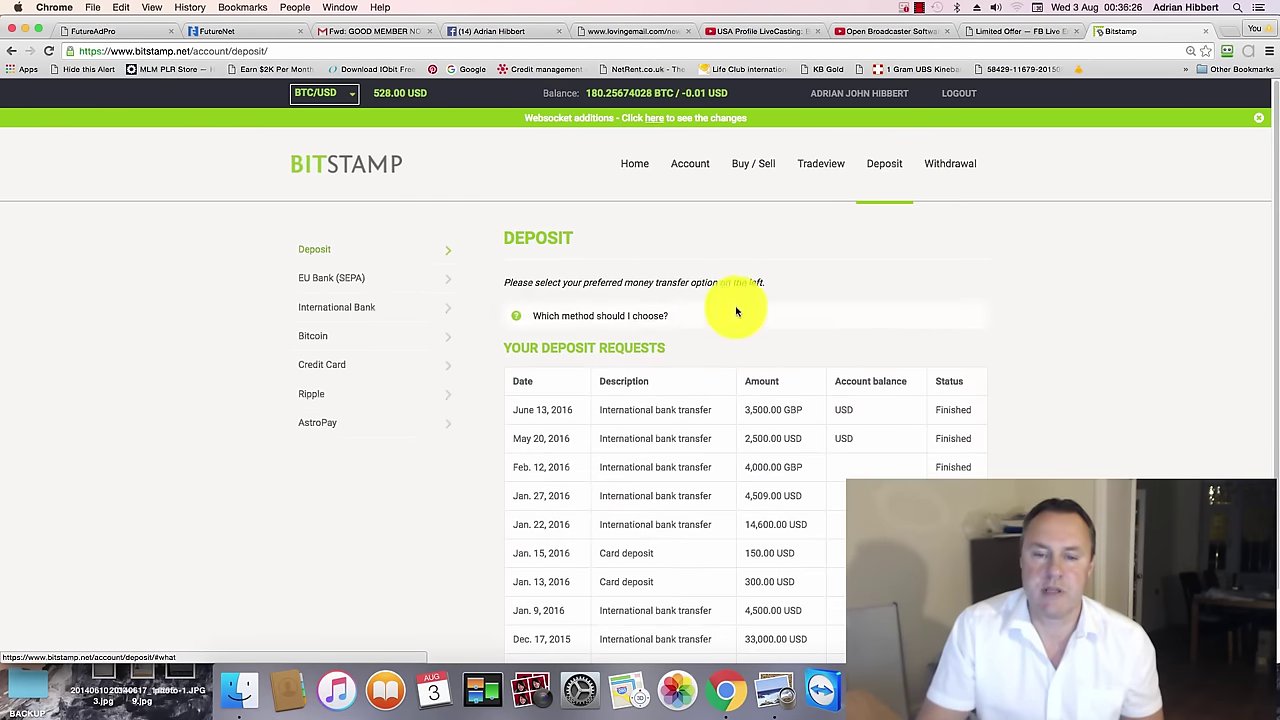
click(895, 163)
click(354, 337)
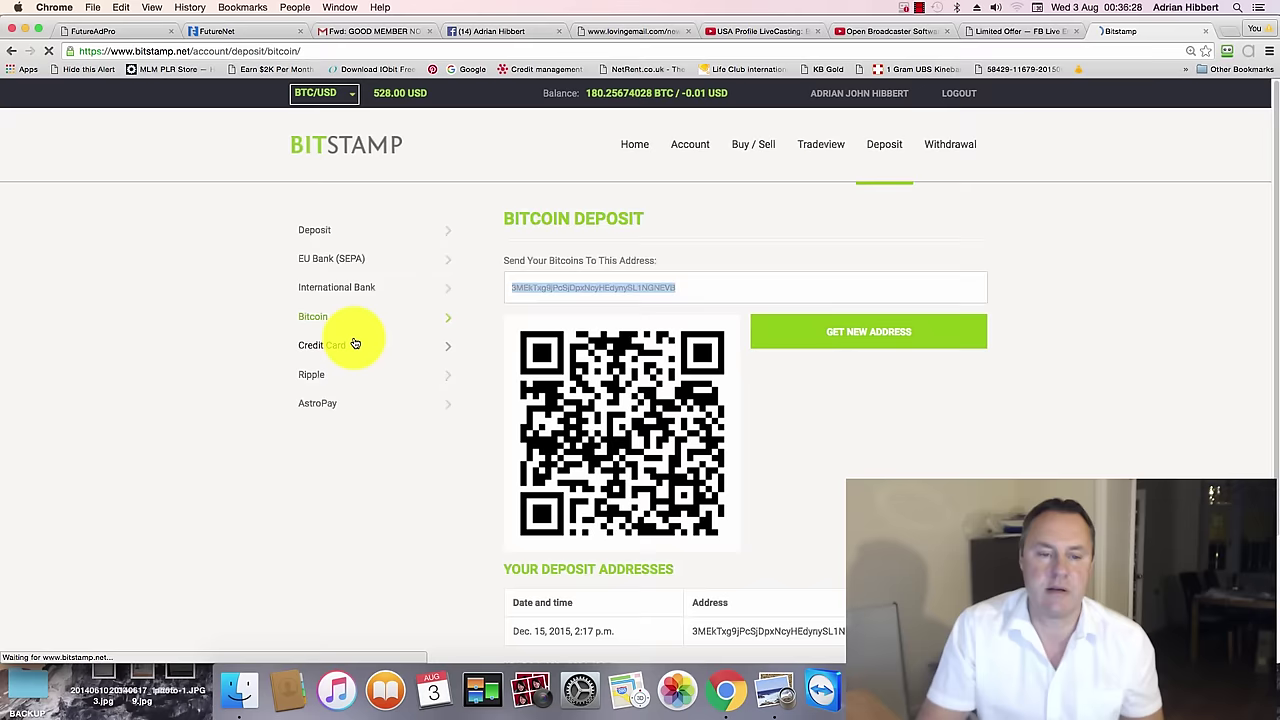
double_click(680, 307)
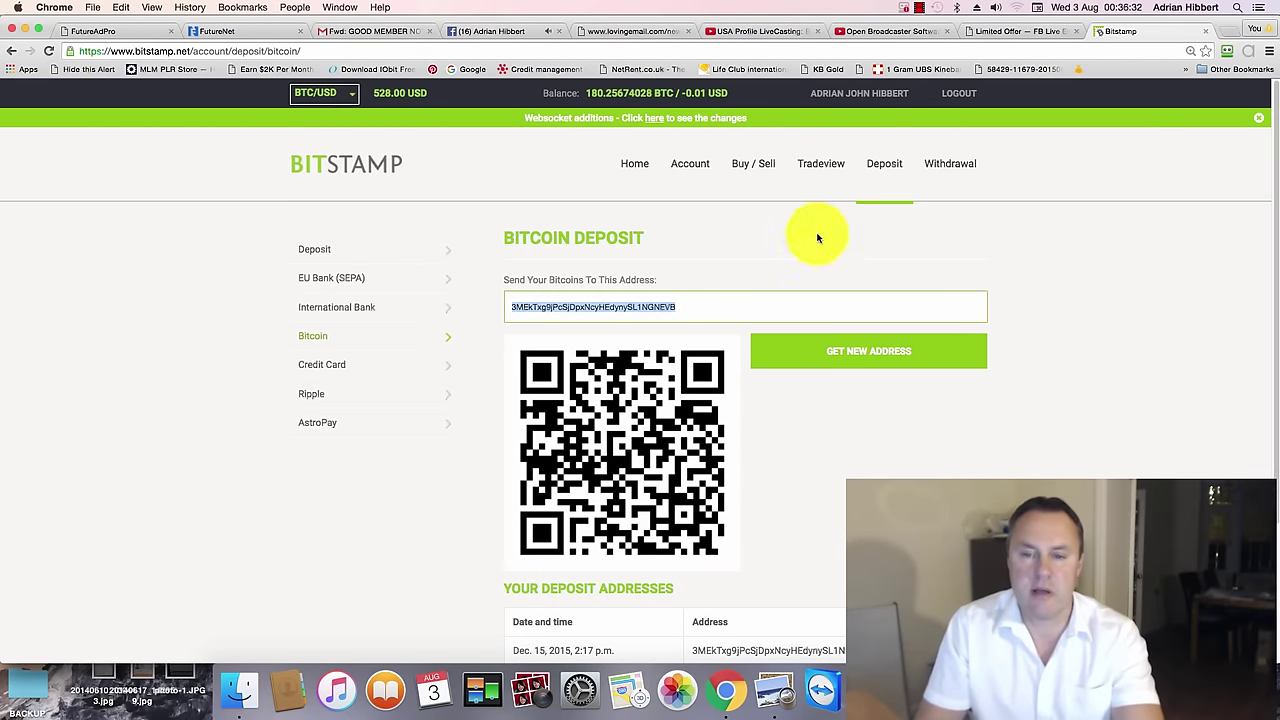
click(245, 31)
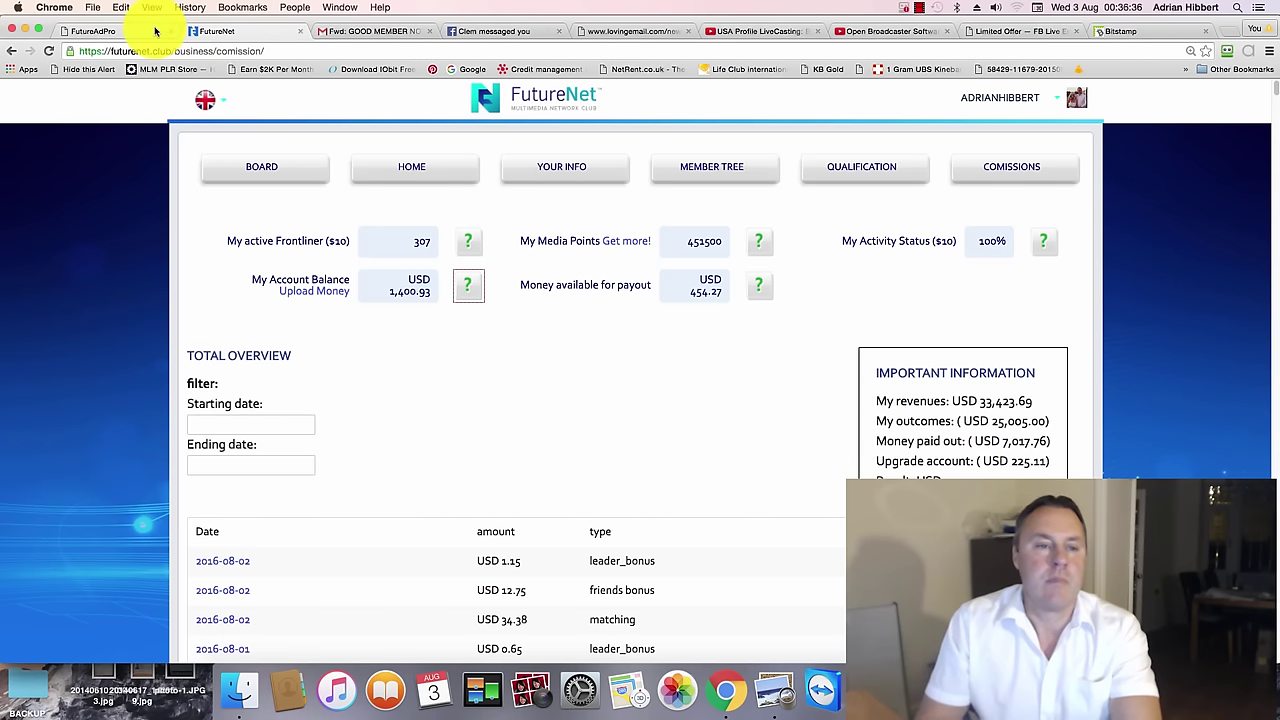
Verify the pasted Bitcoin address and submit the $3,669.59 FutureAdPro payout
click(118, 31)
drag(438, 450, 237, 448)
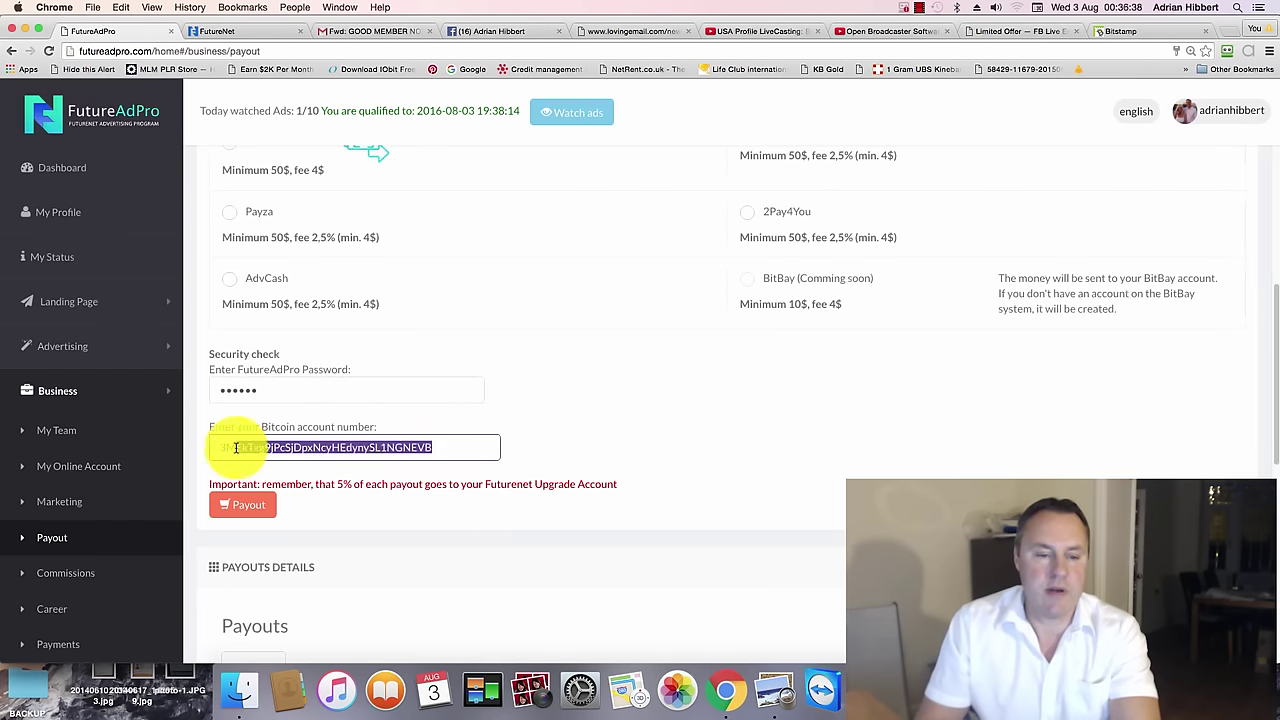
click(386, 417)
scroll(384, 418, down, 1)
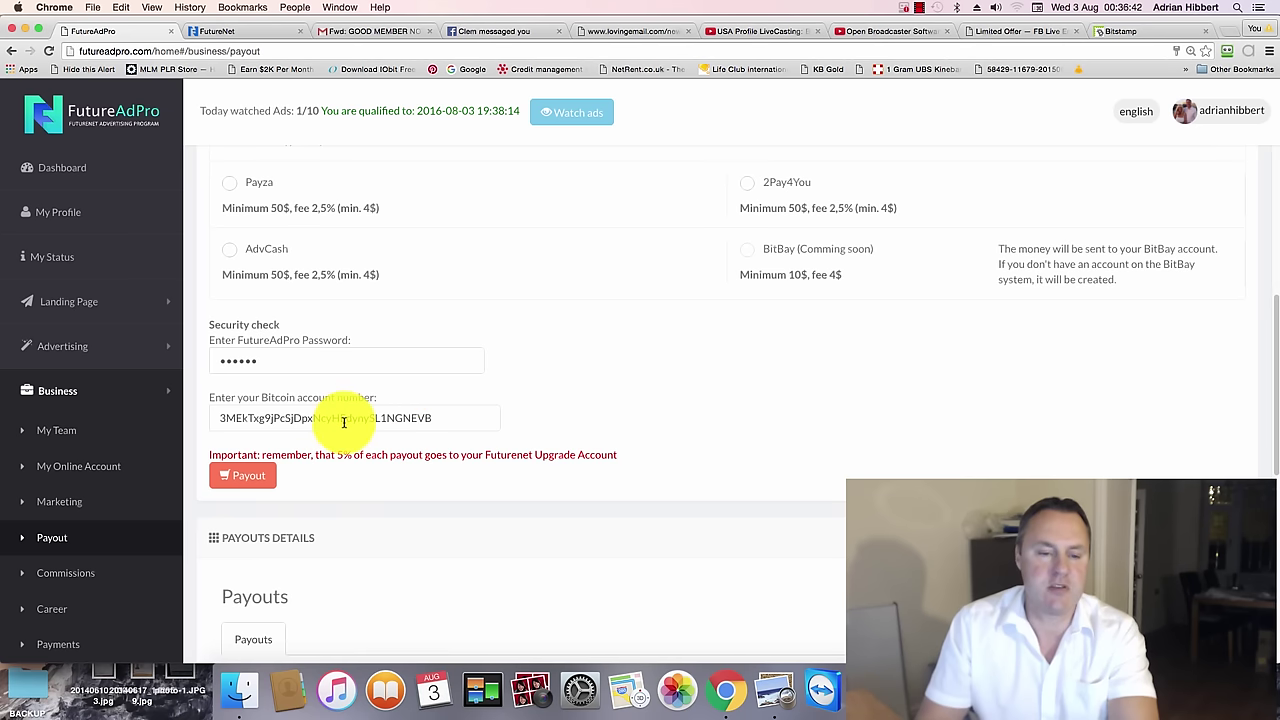
scroll(346, 430, down, 5)
scroll(346, 430, up, 3)
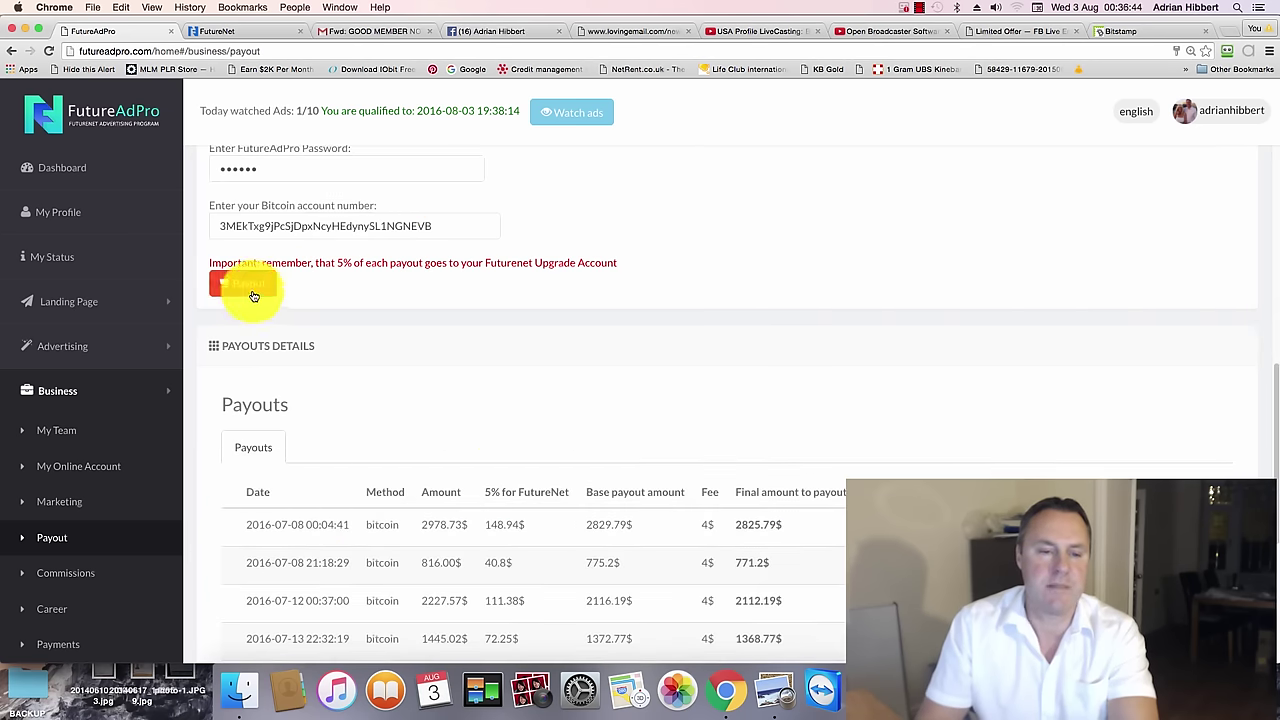
scroll(251, 290, up, 1)
scroll(245, 320, up, 2)
scroll(240, 360, down, 1)
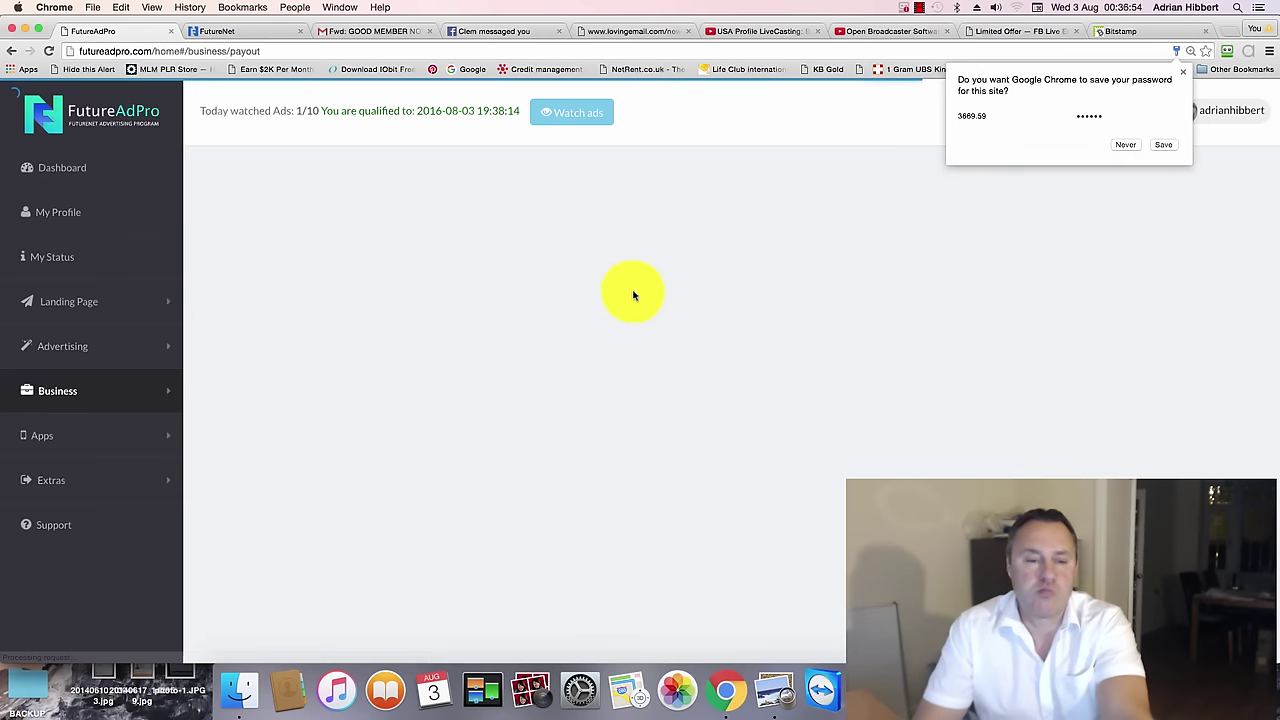
Dismiss the save-password prompt and find the $3,669.59 payout awaiting email confirmation
click(1182, 77)
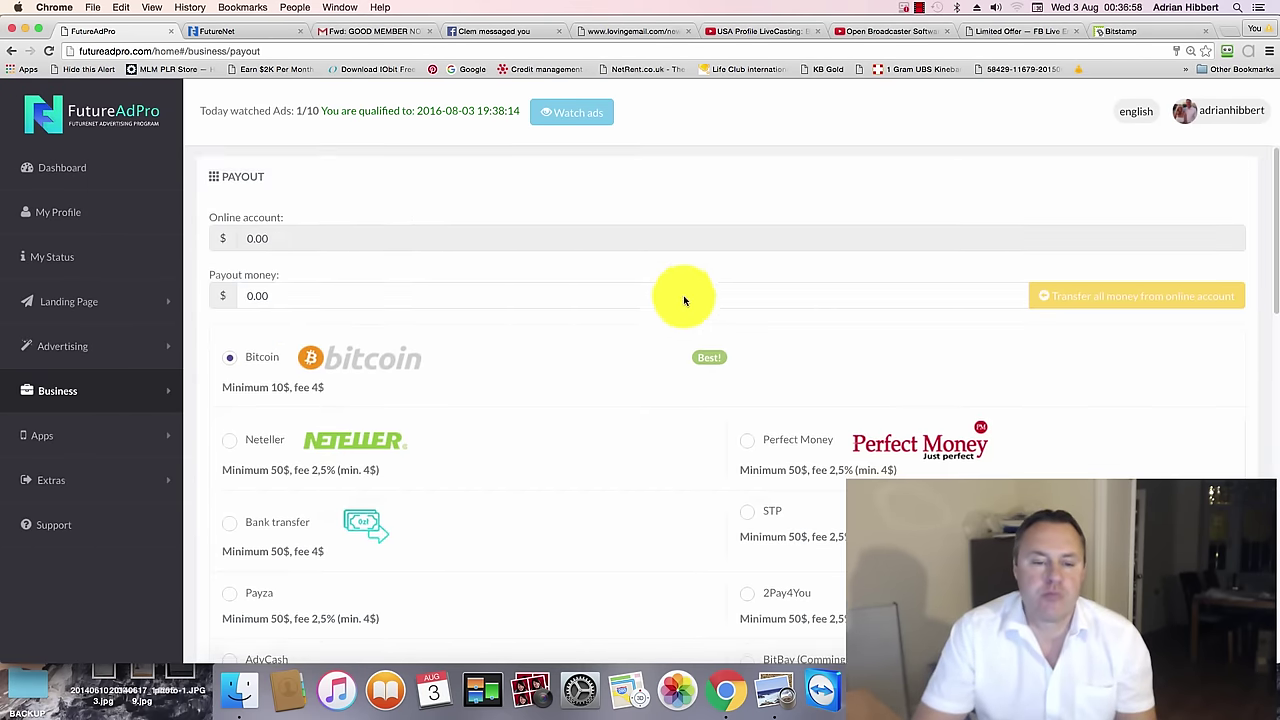
scroll(695, 290, down, 10)
scroll(688, 304, down, 5)
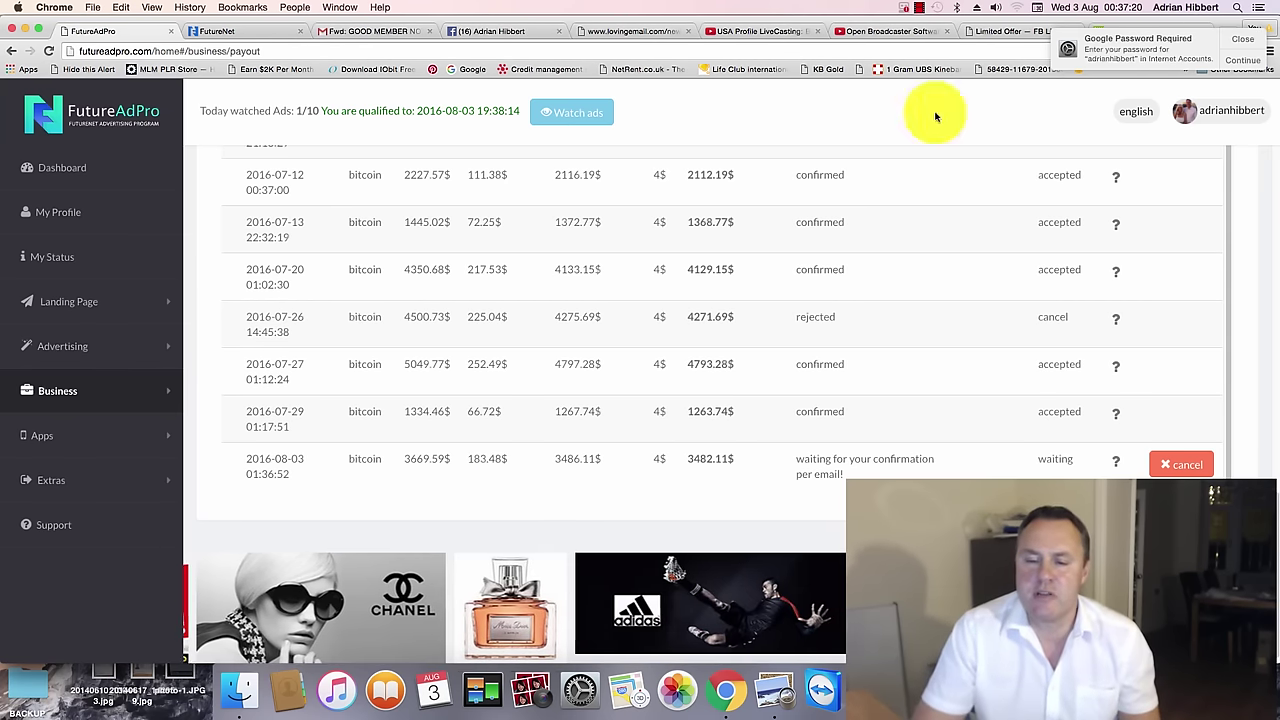
Open the 'Do you want to payout' email in Gmail and confirm the 3669.59$ payout
click(372, 30)
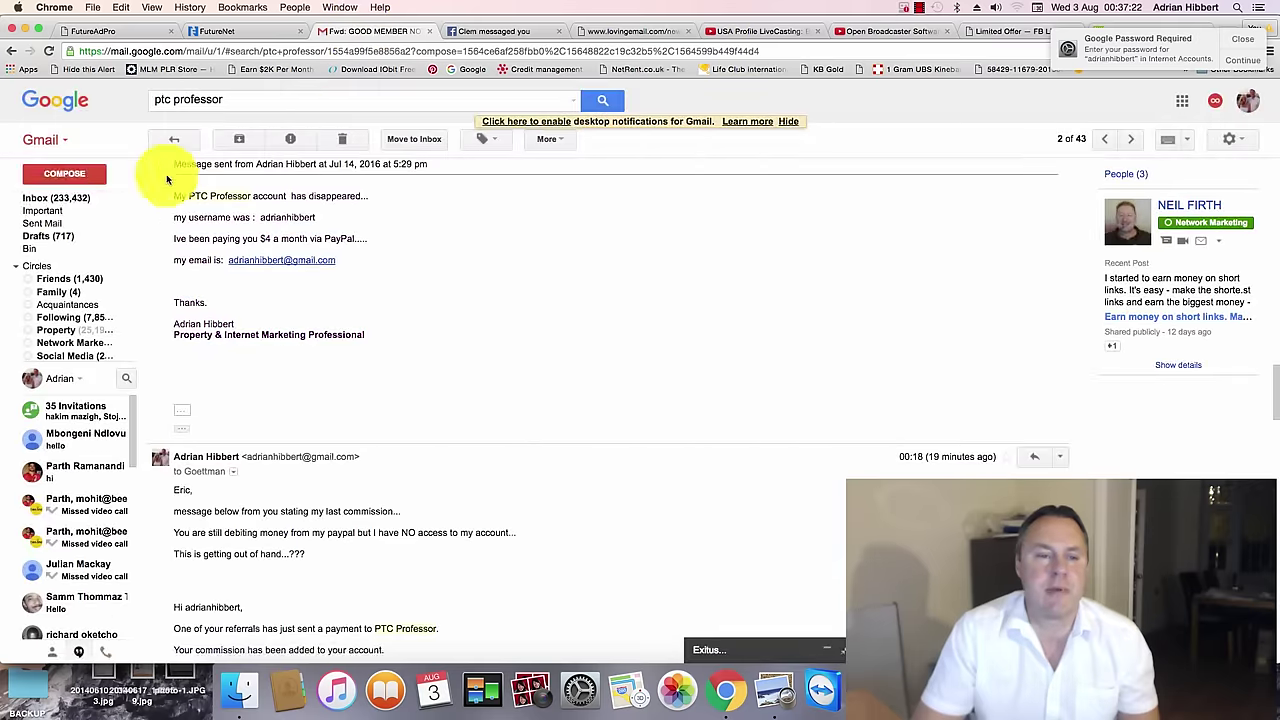
click(59, 199)
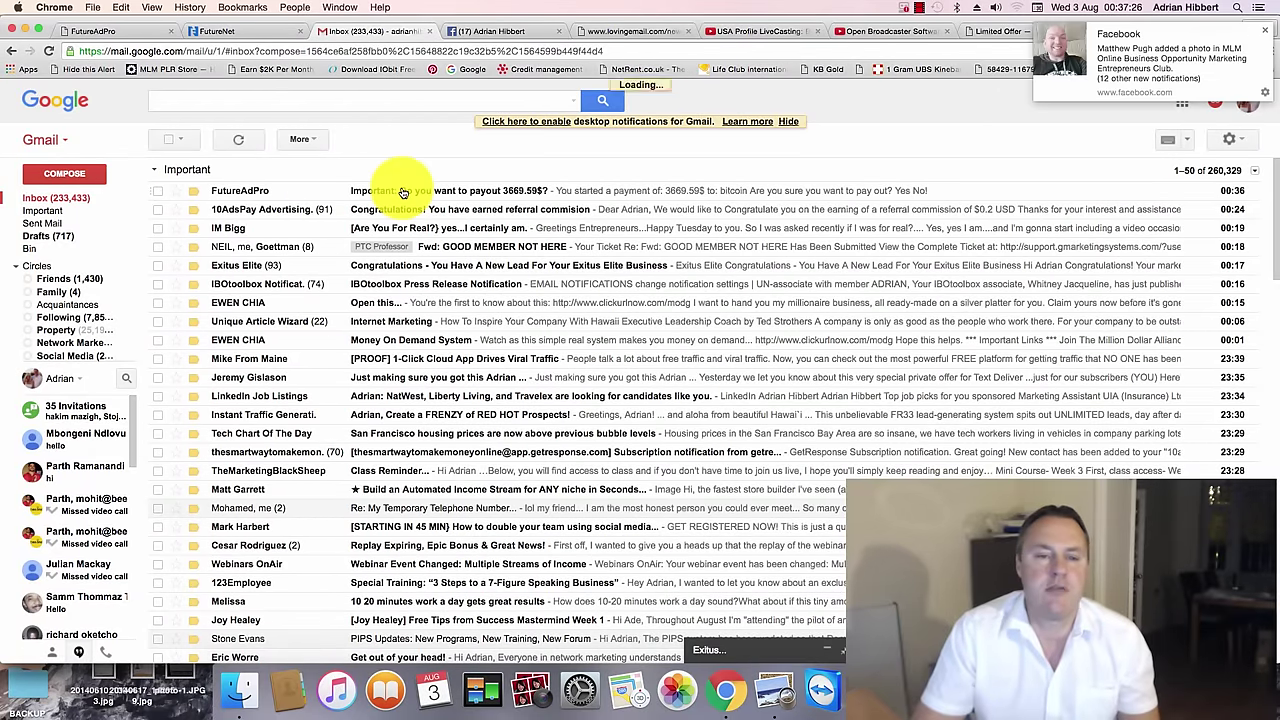
click(401, 192)
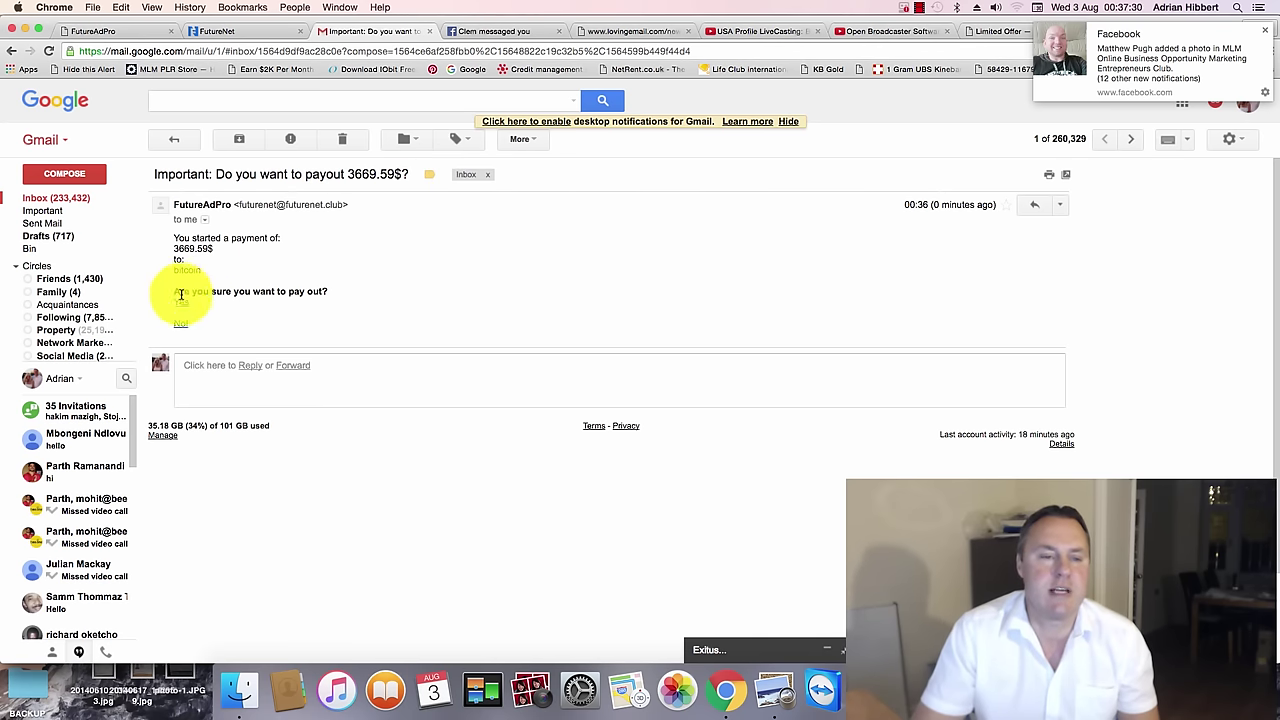
click(182, 306)
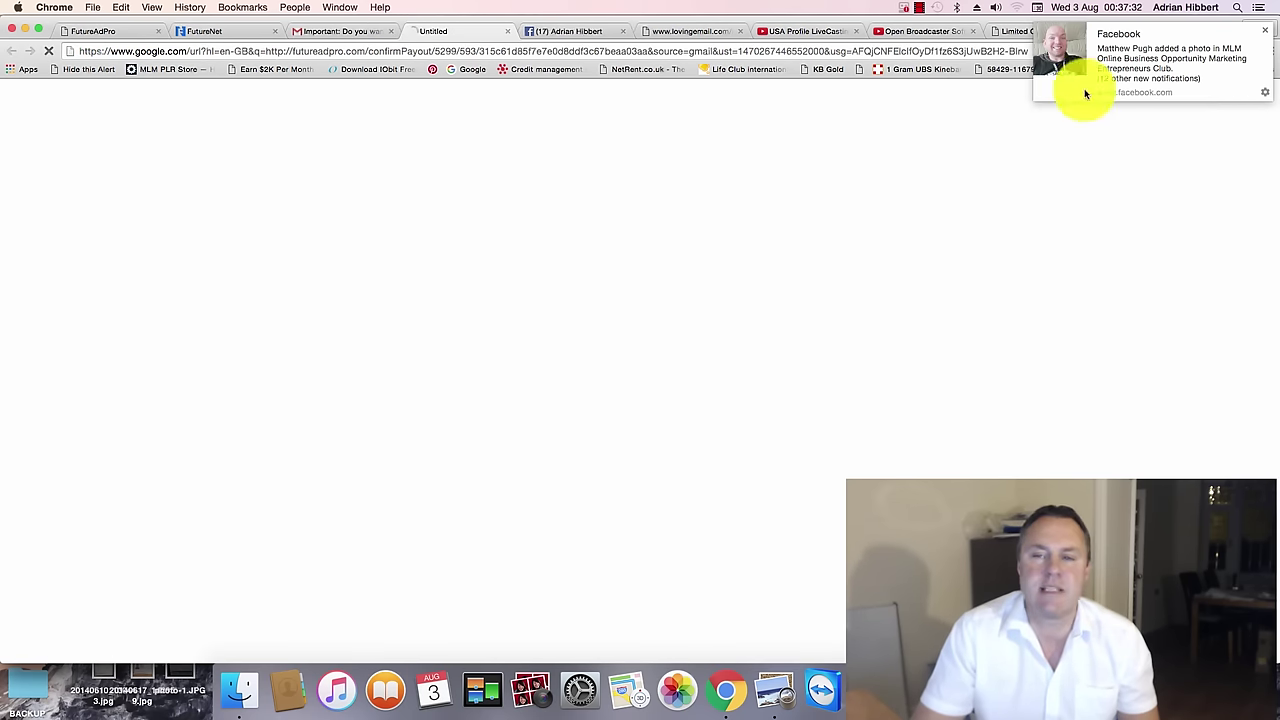
Dismiss the Facebook notification and check the $3,669.59 payout shows confirmed and waiting
click(1266, 34)
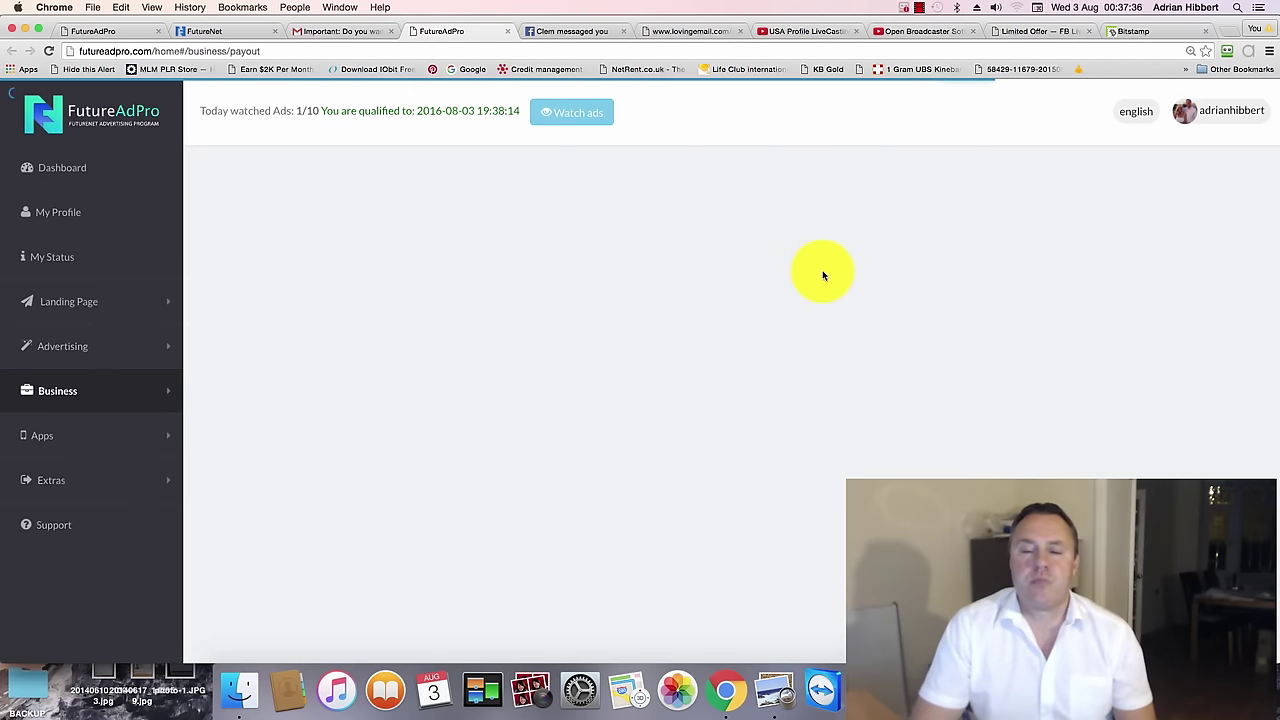
scroll(820, 271, down, 5)
scroll(820, 289, down, 2)
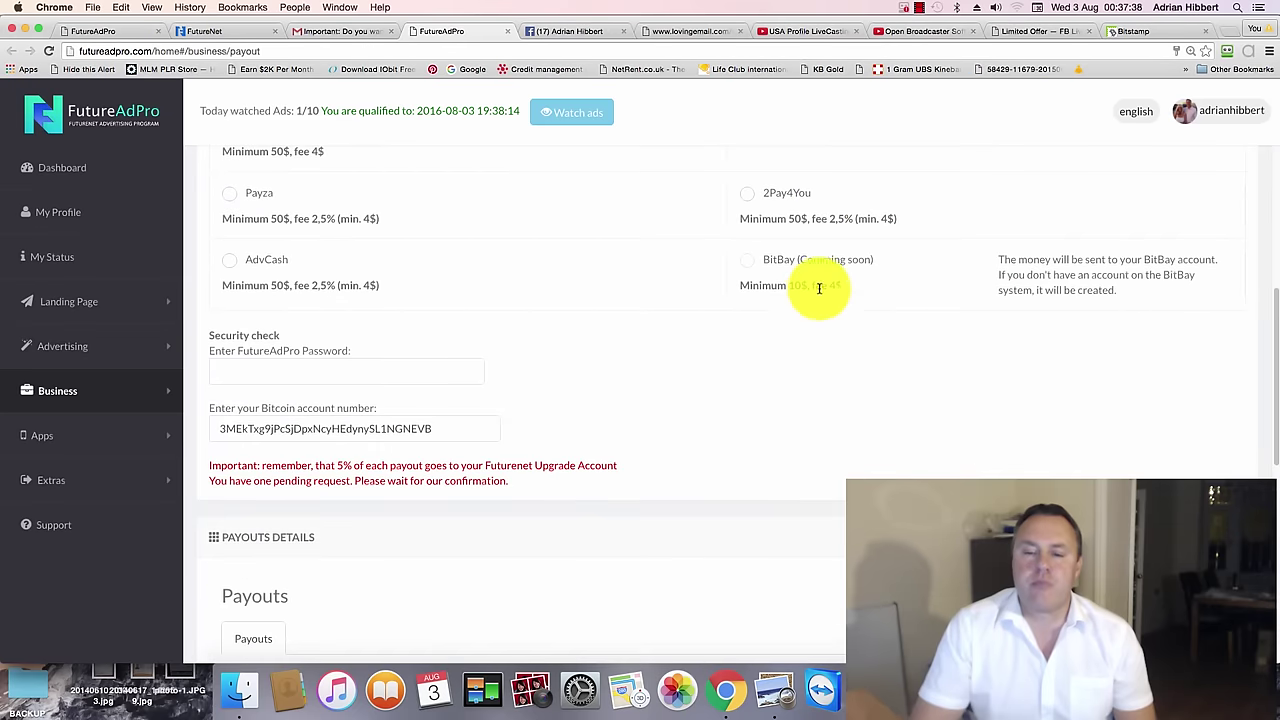
scroll(820, 286, down, 5)
scroll(818, 298, down, 5)
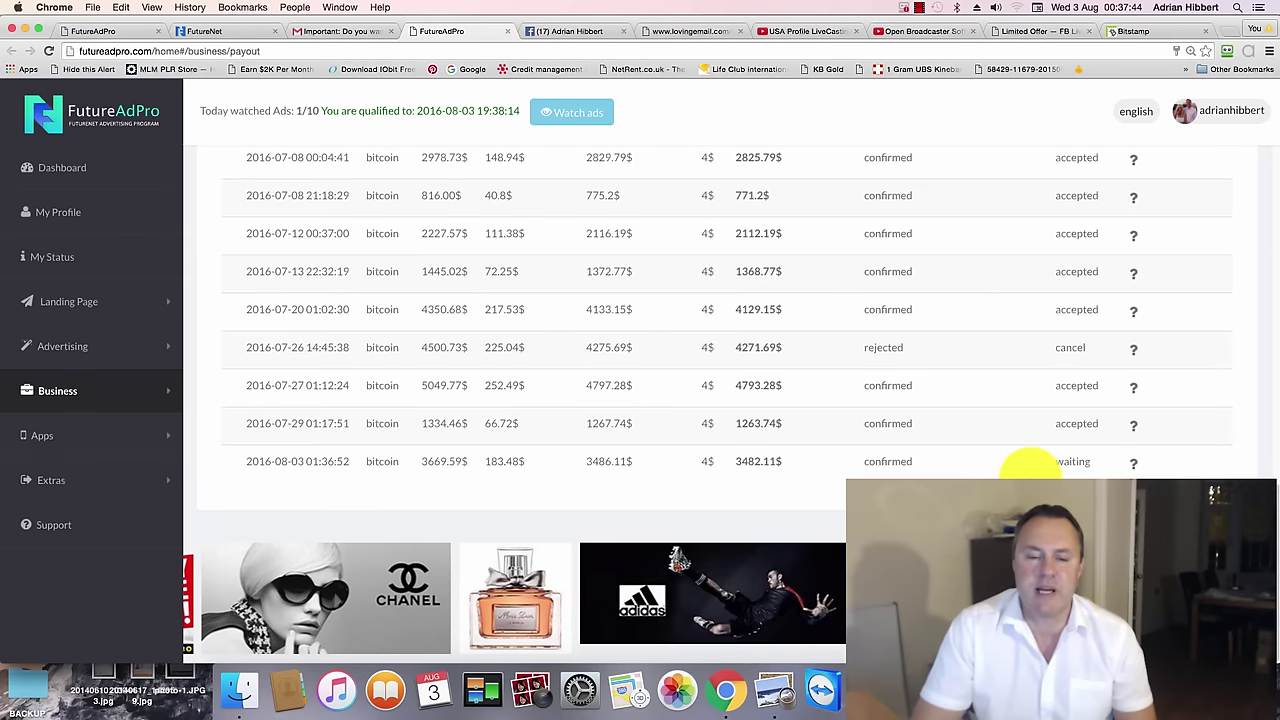
Open FutureNet's payouts page and set the payout amount to 454.27
click(187, 32)
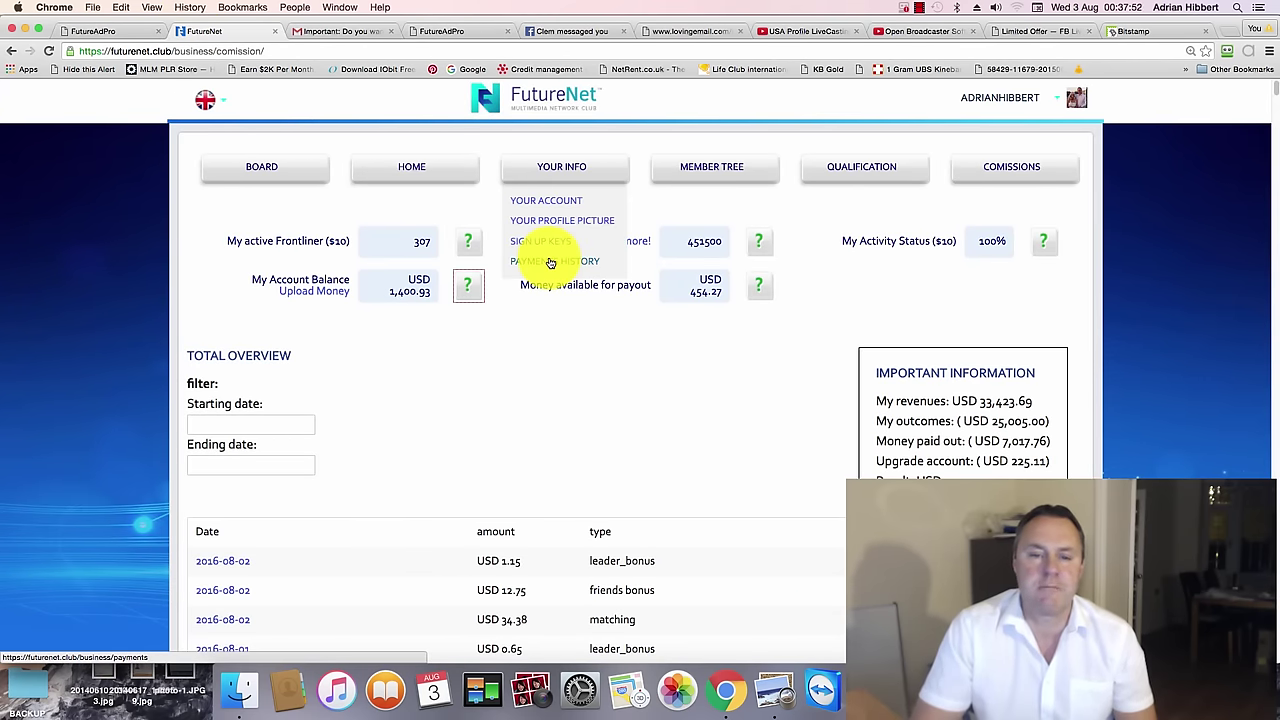
mouse_move(1011, 166)
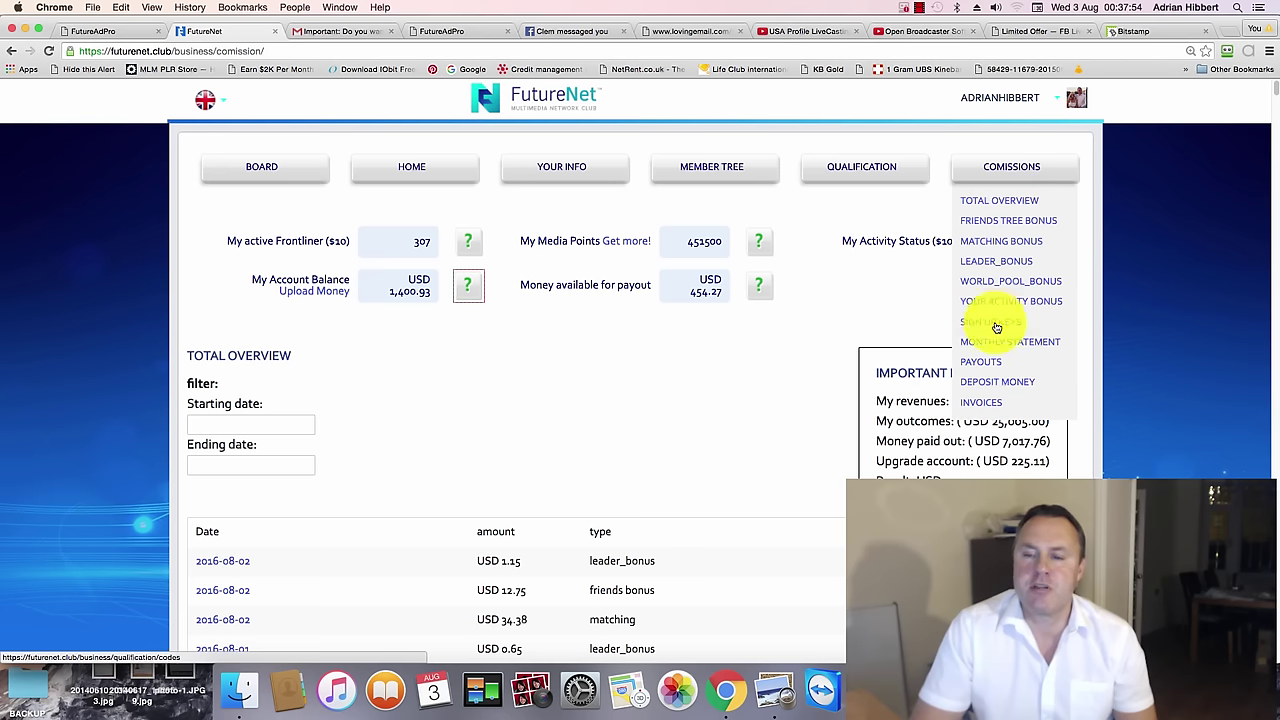
click(1000, 368)
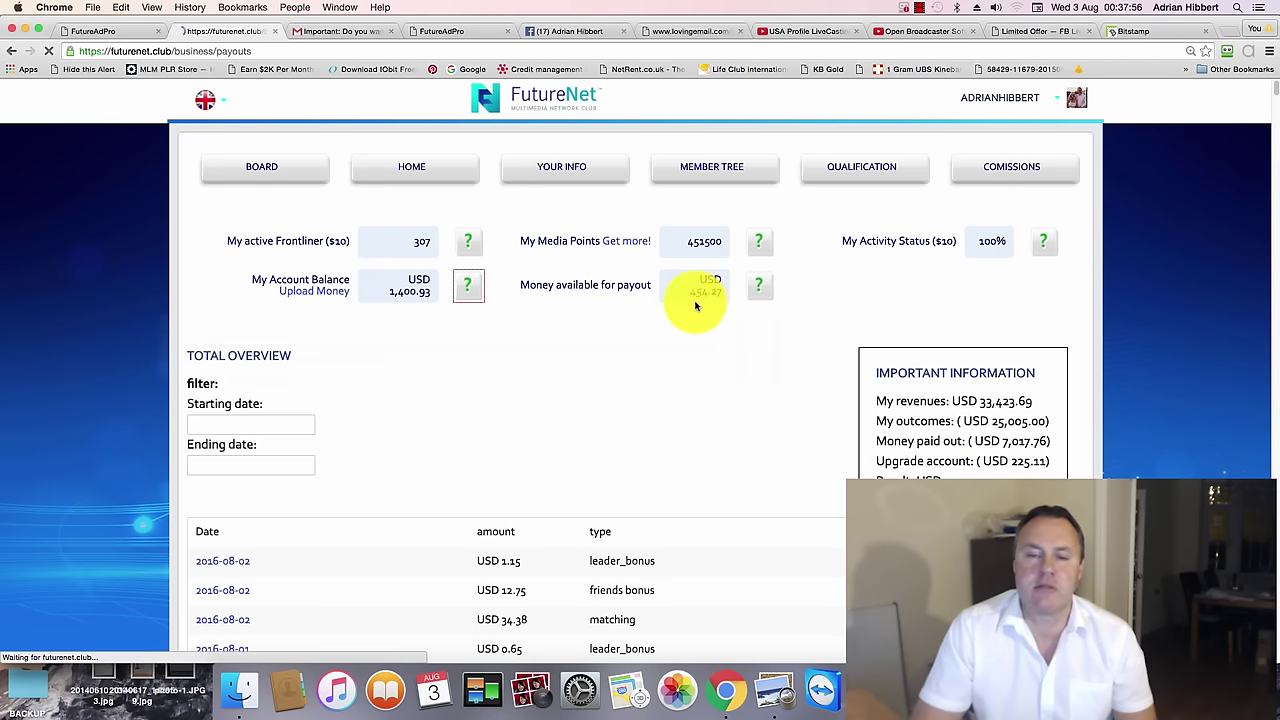
scroll(610, 282, down, 3)
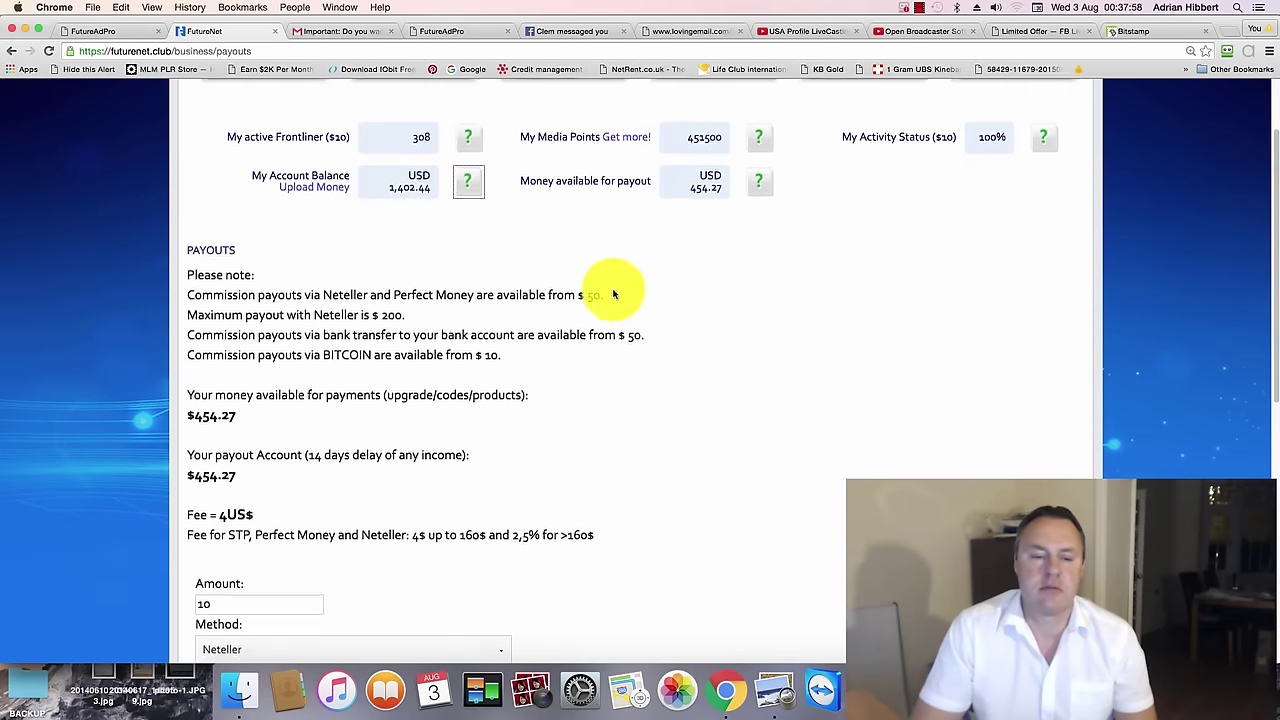
scroll(420, 370, down, 3)
key(BackSpace)
key(BackSpace)
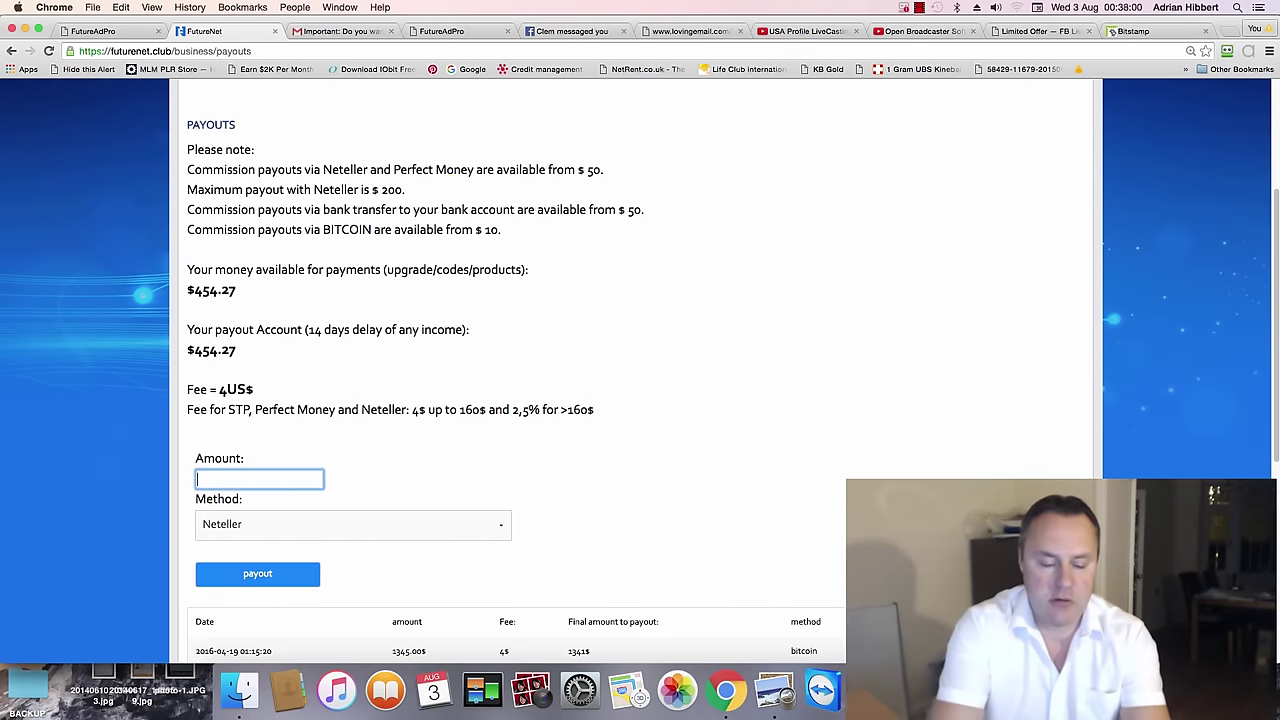
text(454.27)
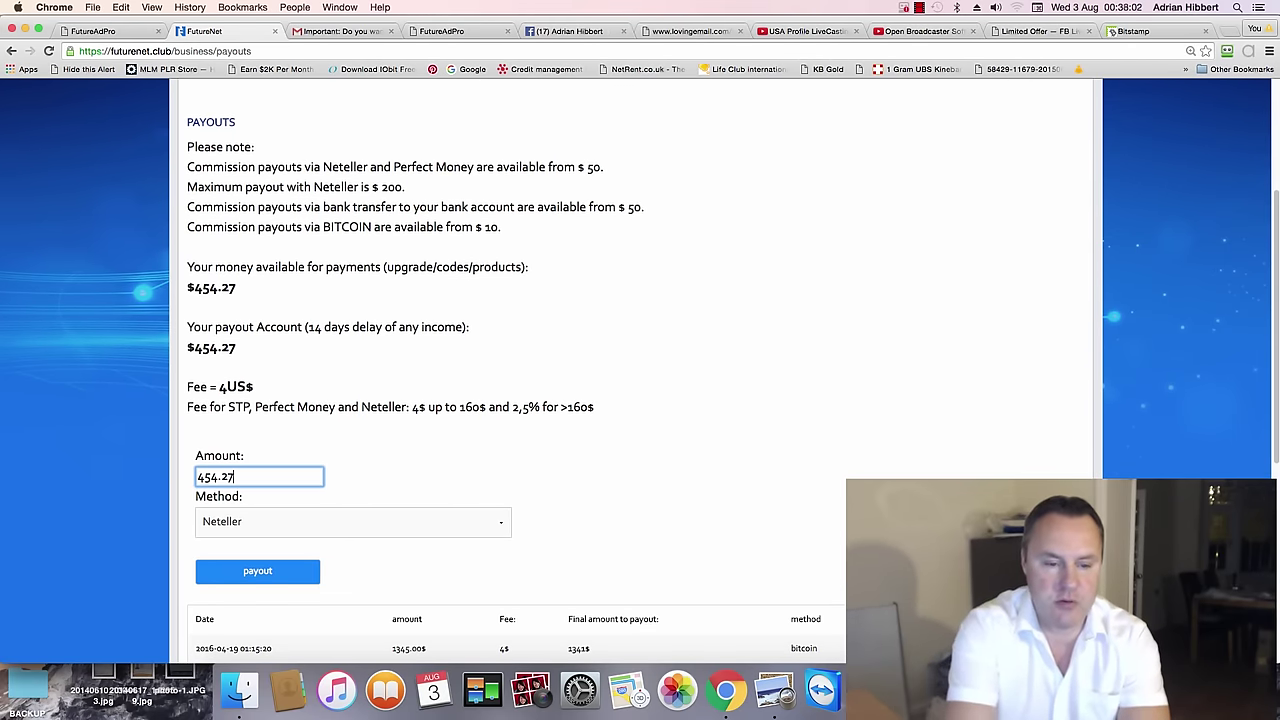
key(Tab)
Choose BitCoin as the payout method and submit the 454.27 request
click(331, 525)
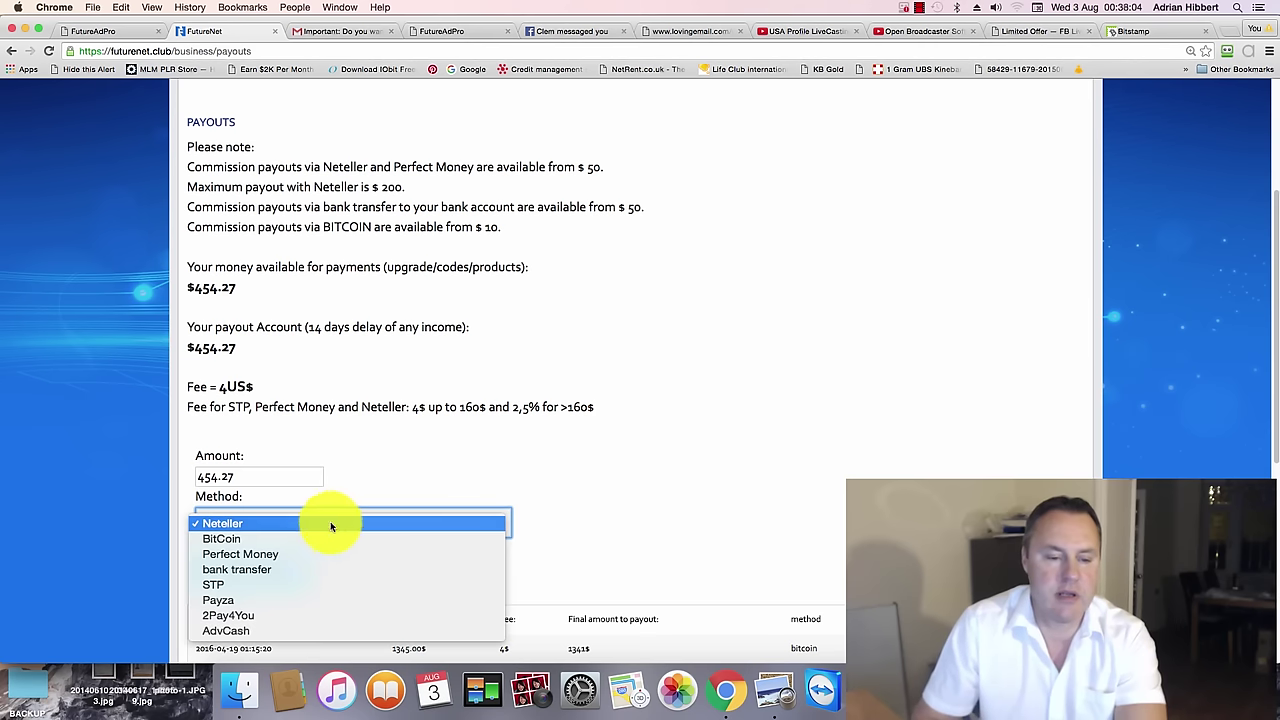
click(300, 538)
scroll(494, 366, down, 2)
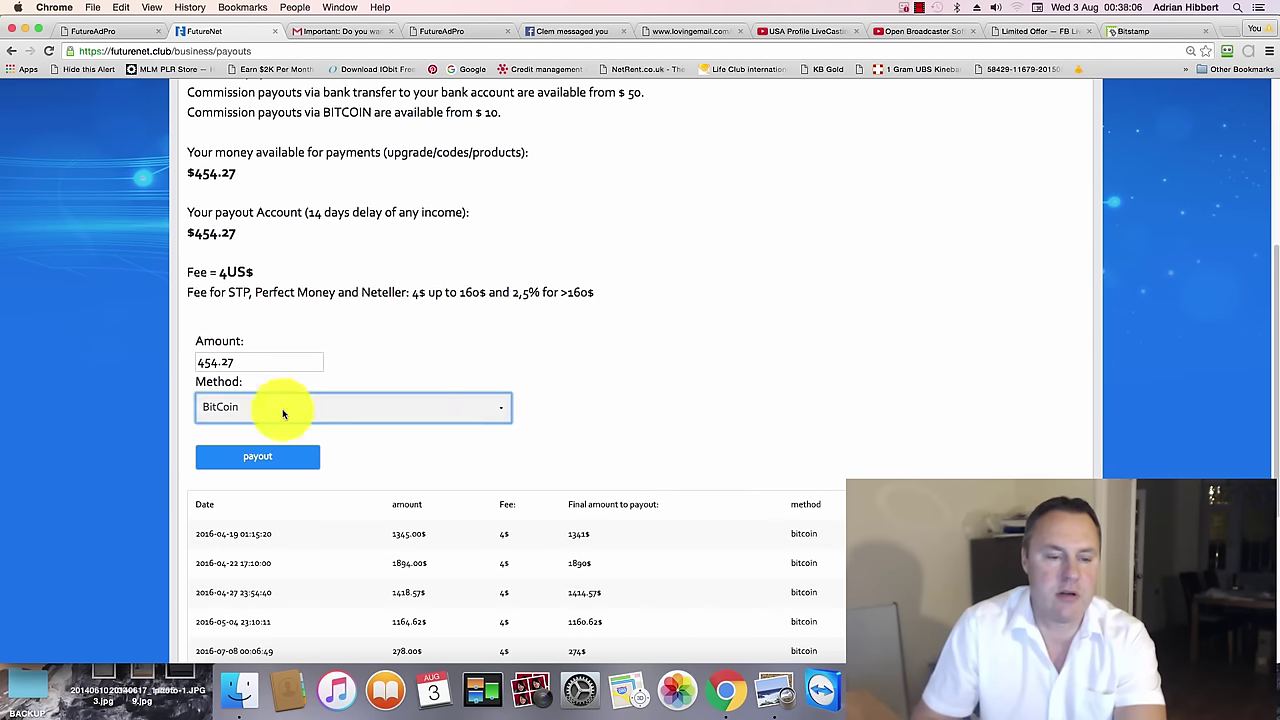
click(283, 414)
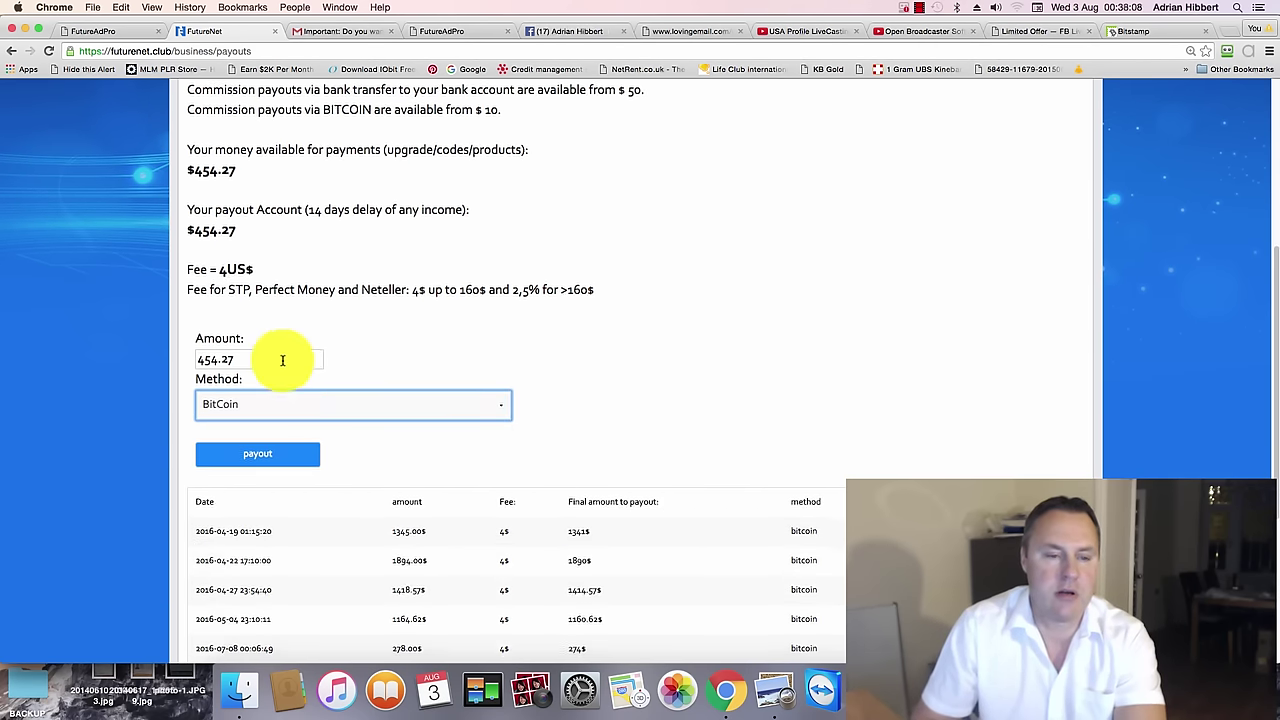
scroll(285, 360, down, 3)
scroll(286, 363, down, 2)
scroll(286, 363, up, 2)
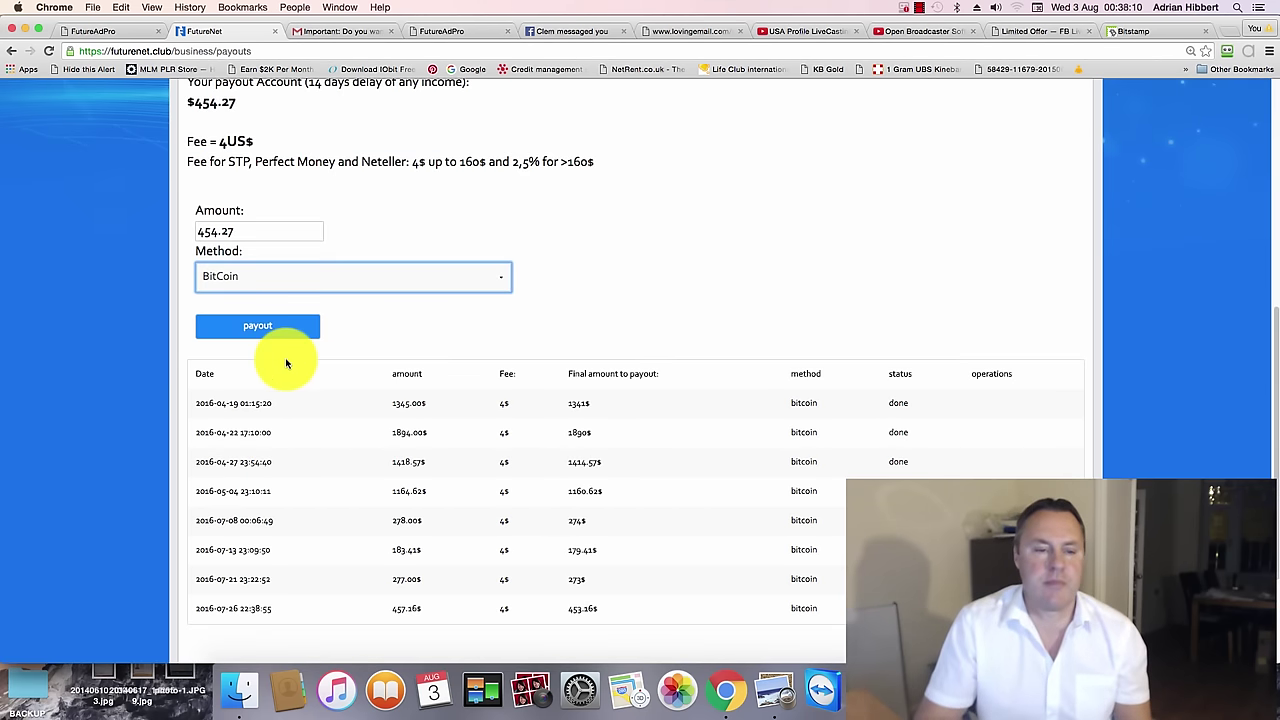
scroll(285, 363, down, 1)
scroll(286, 363, up, 1)
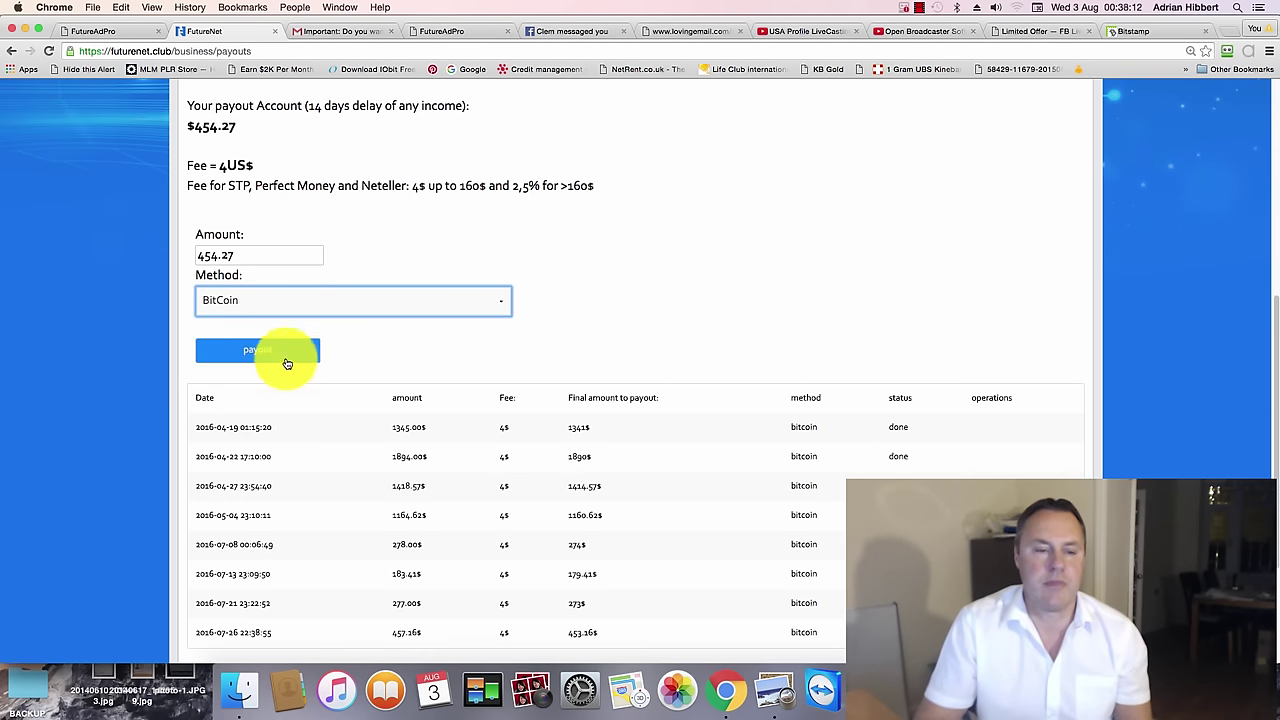
click(277, 358)
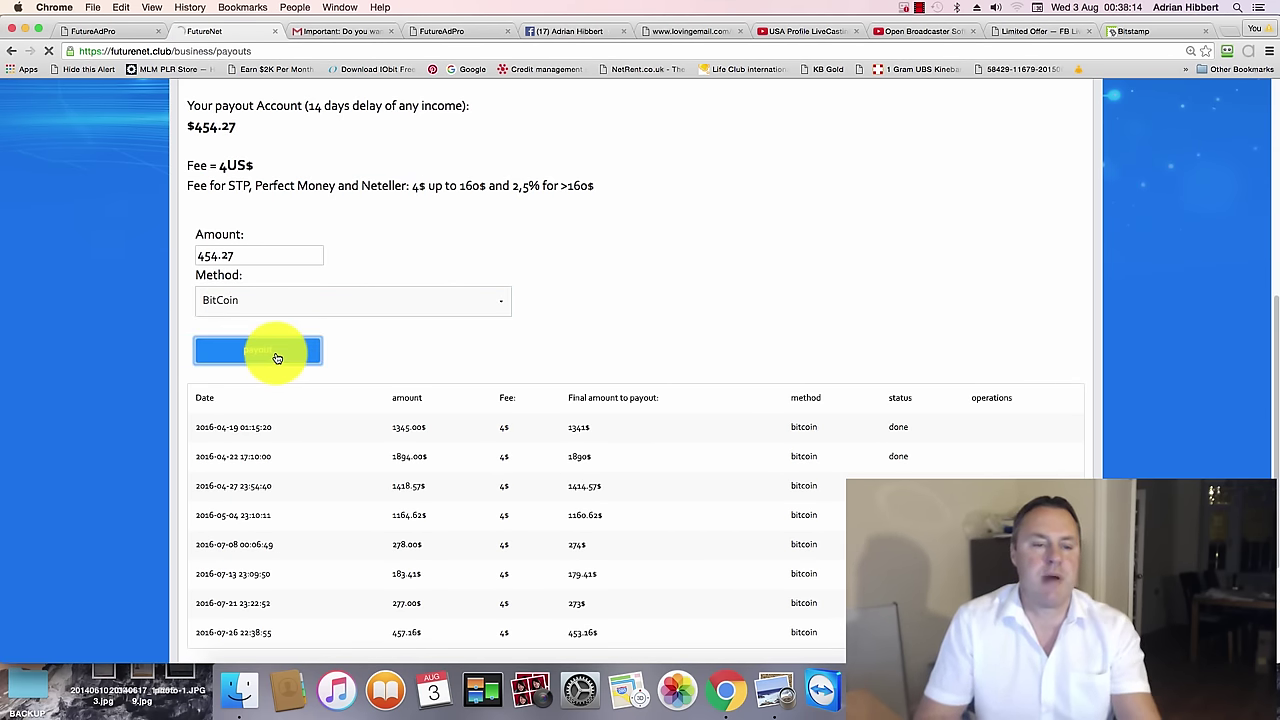
Check that the FutureNet Bitcoin account address matches the Bitstamp Bitcoin deposit address
scroll(383, 355, down, 5)
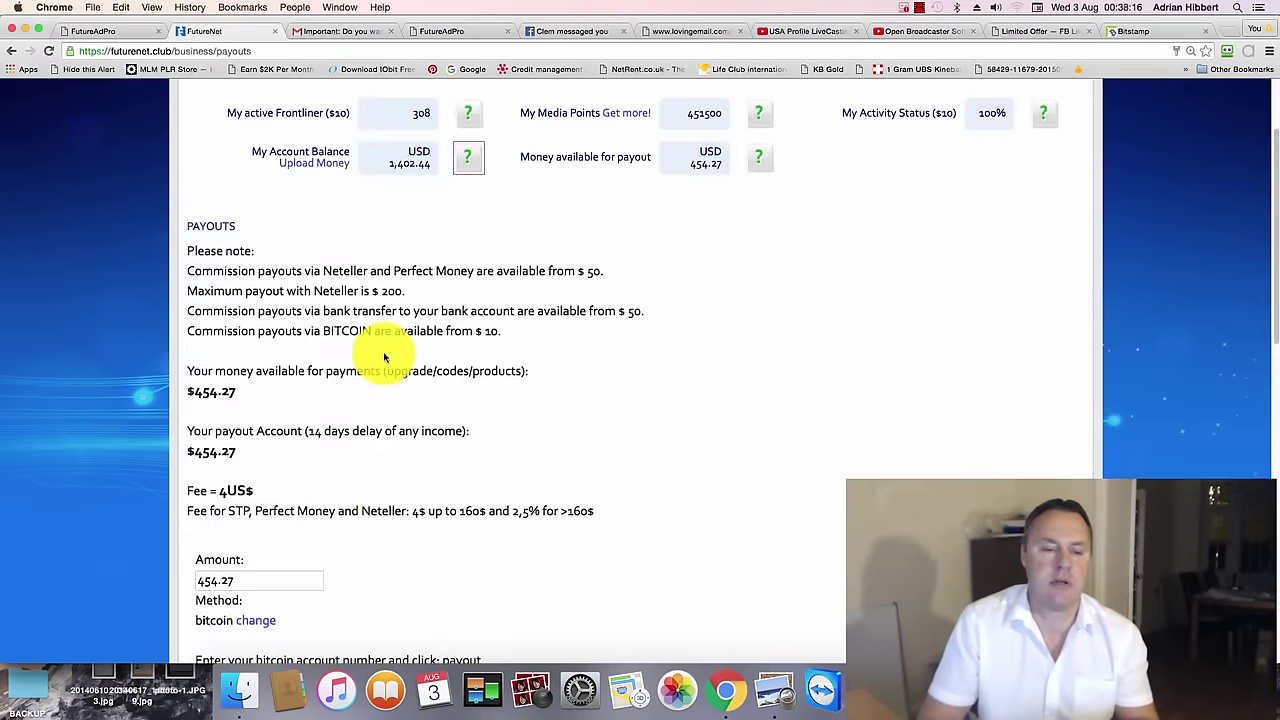
scroll(383, 358, down, 2)
scroll(383, 355, down, 5)
scroll(287, 287, up, 3)
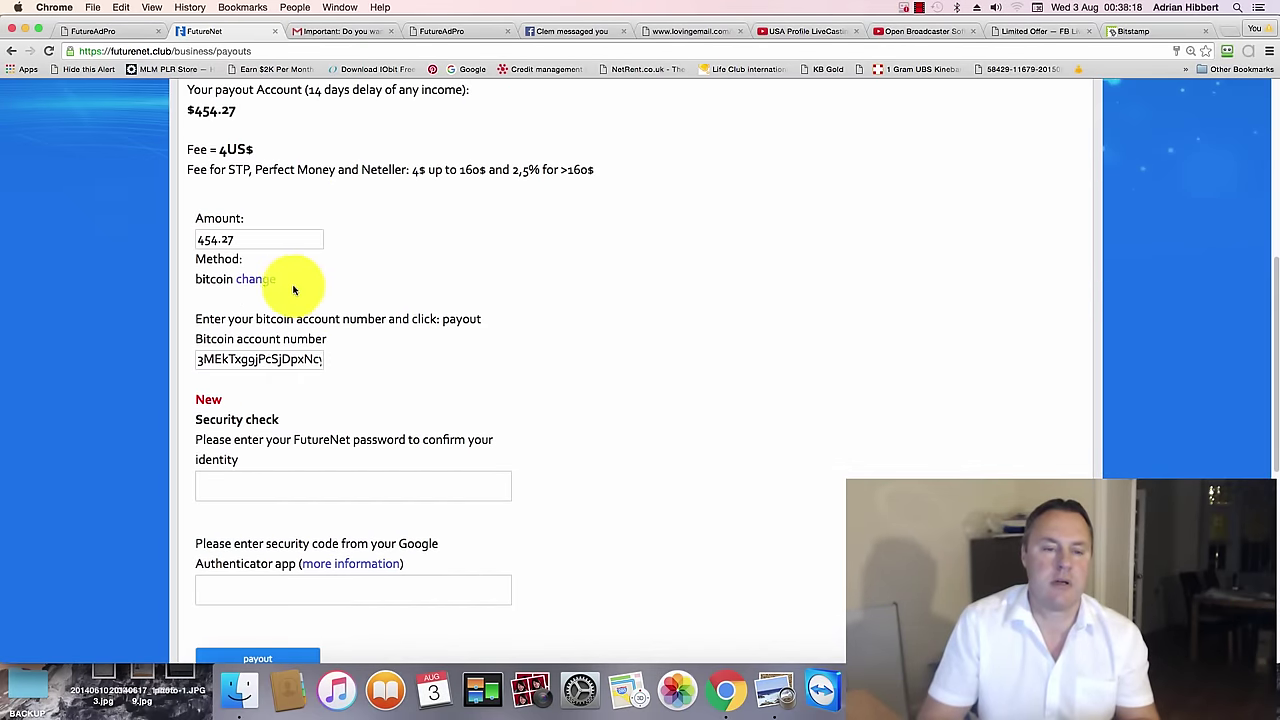
drag(241, 357, 395, 364)
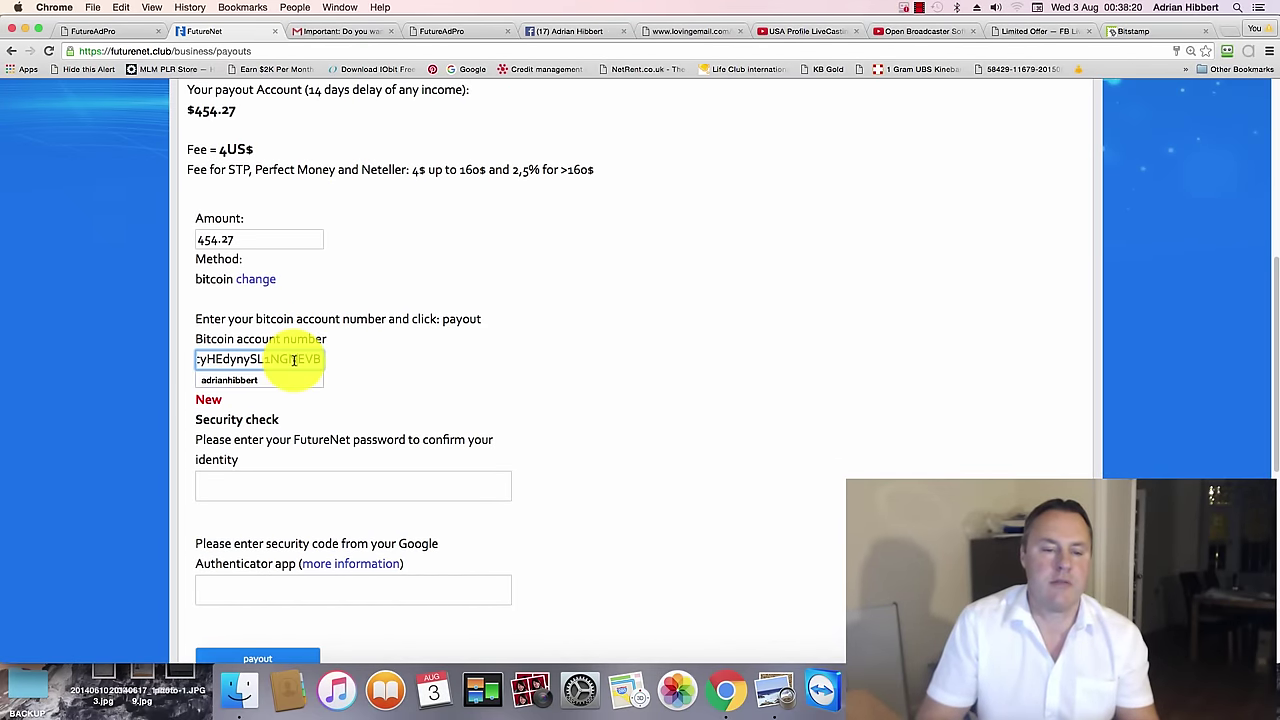
drag(294, 357, 157, 357)
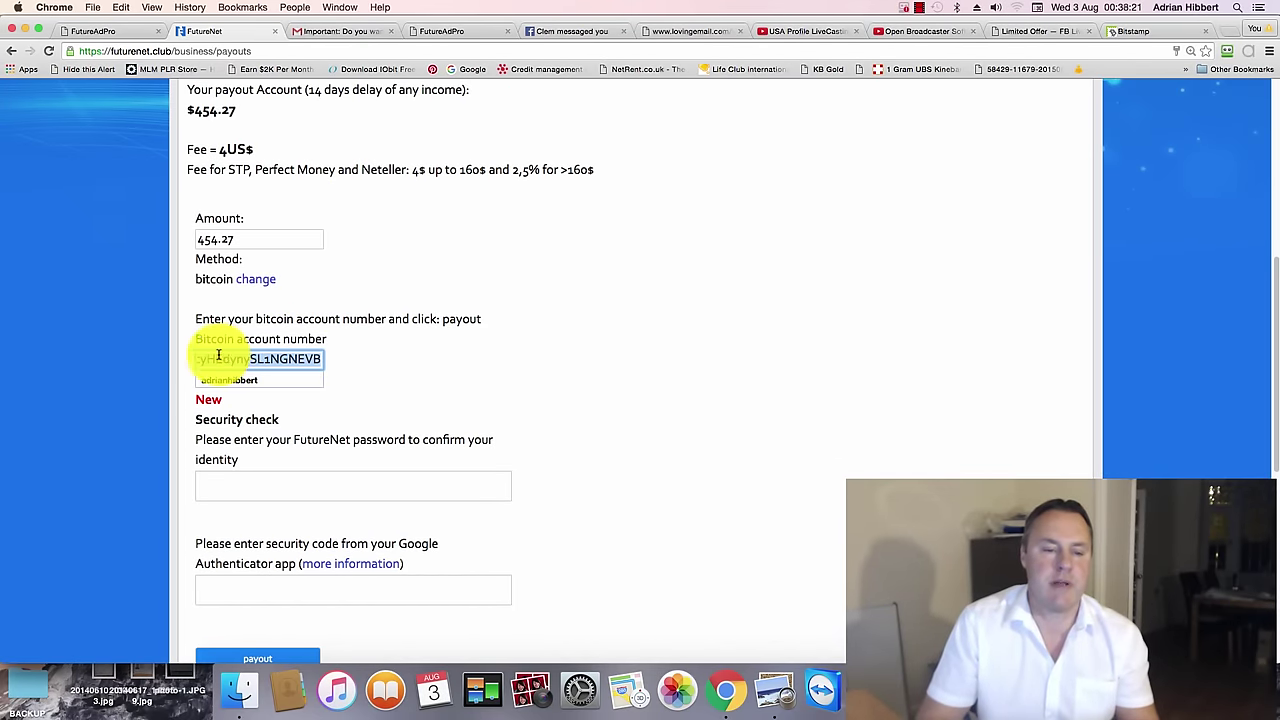
click(1109, 31)
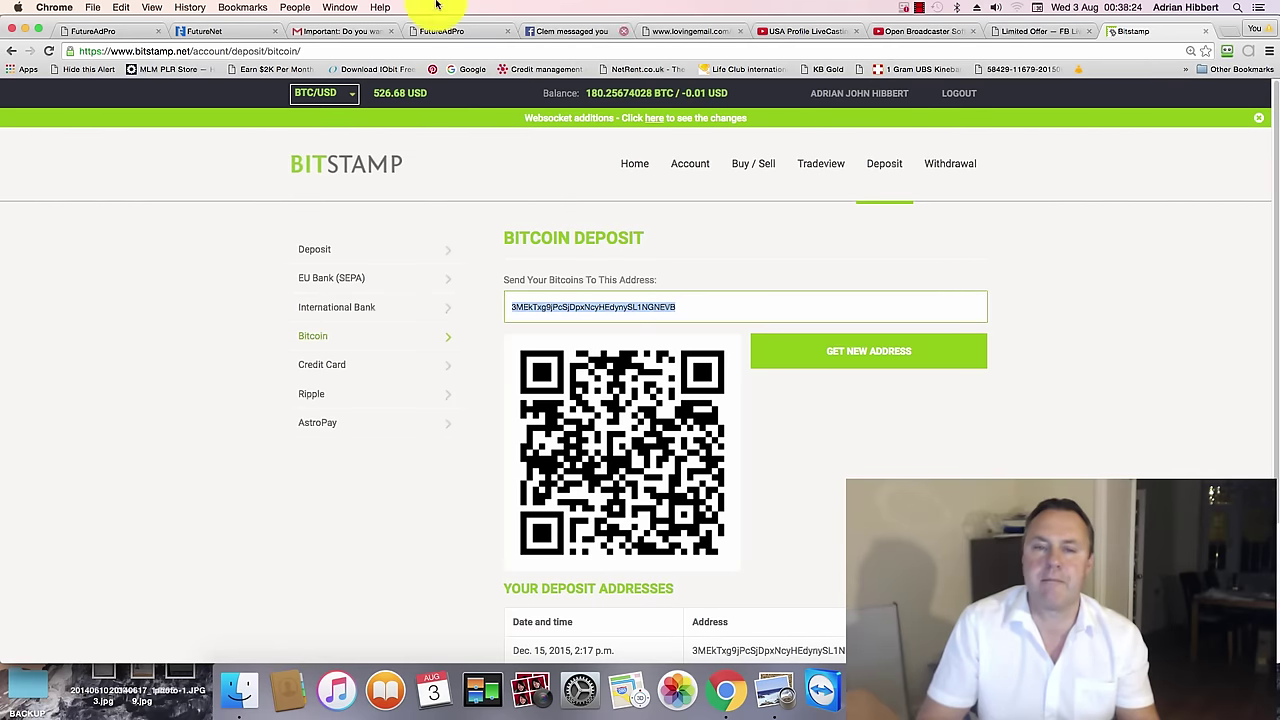
click(190, 31)
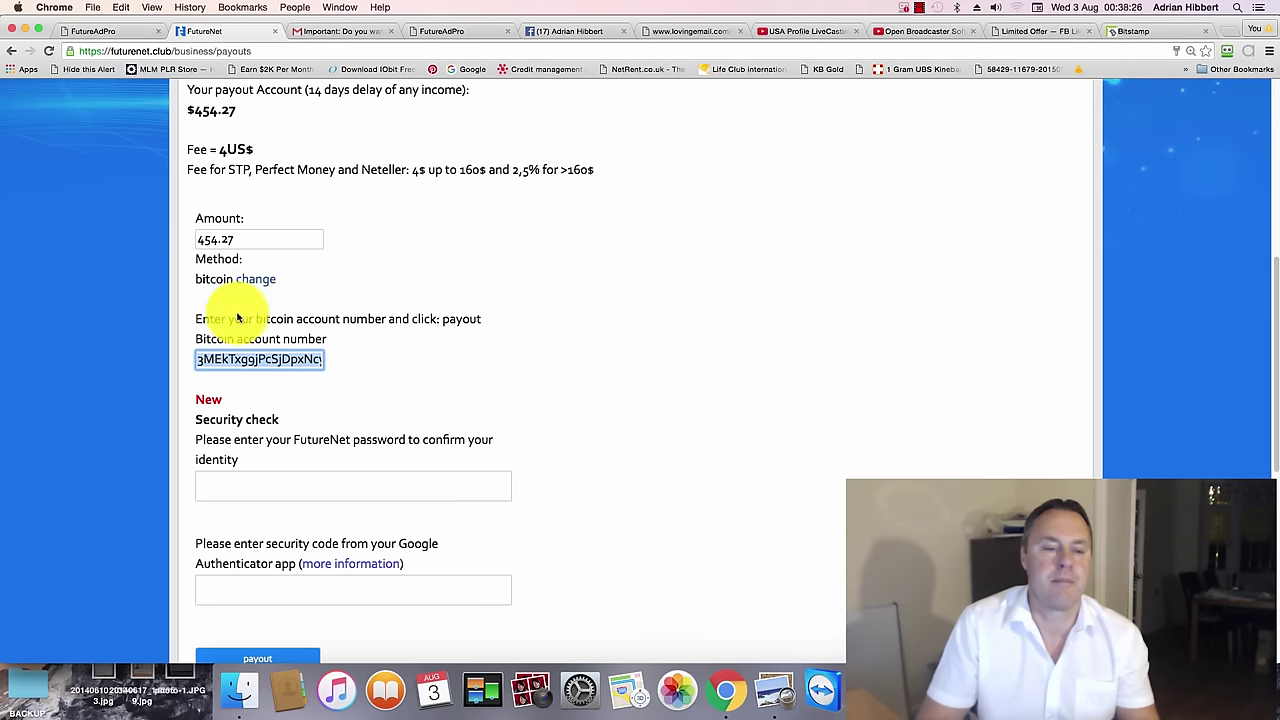
Enter the FutureNet account password in the payout form's security check
click(294, 487)
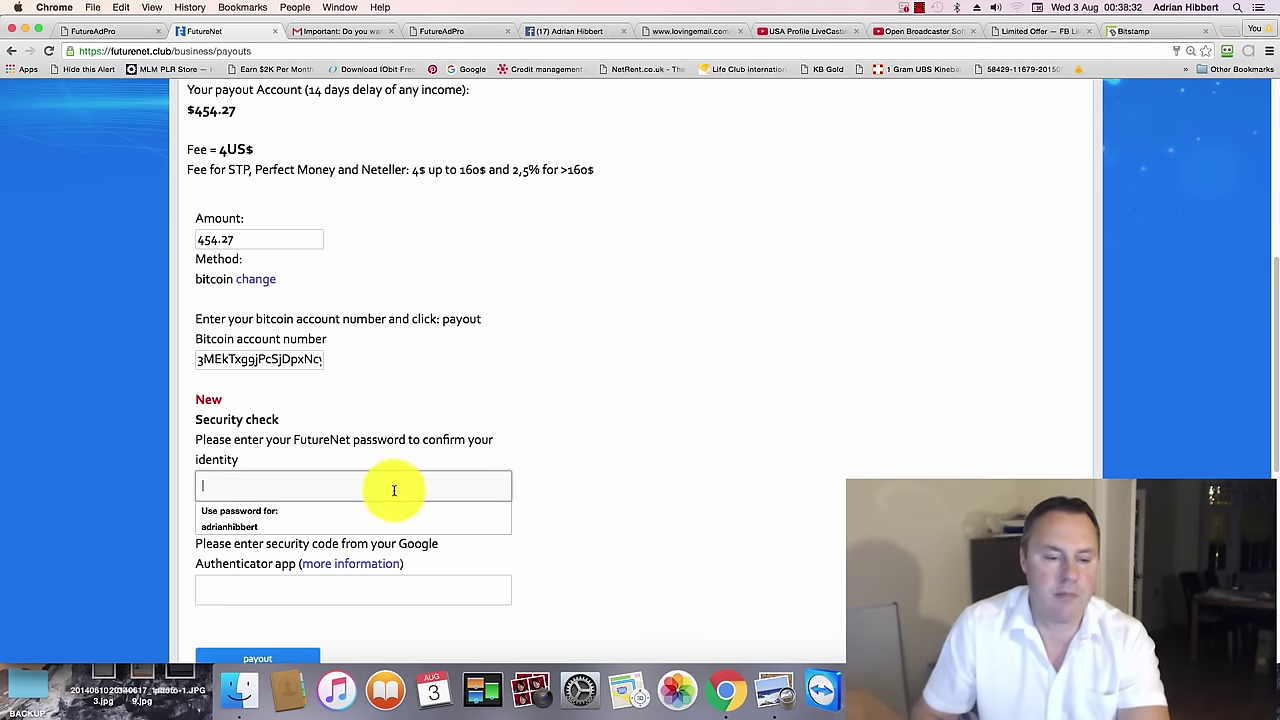
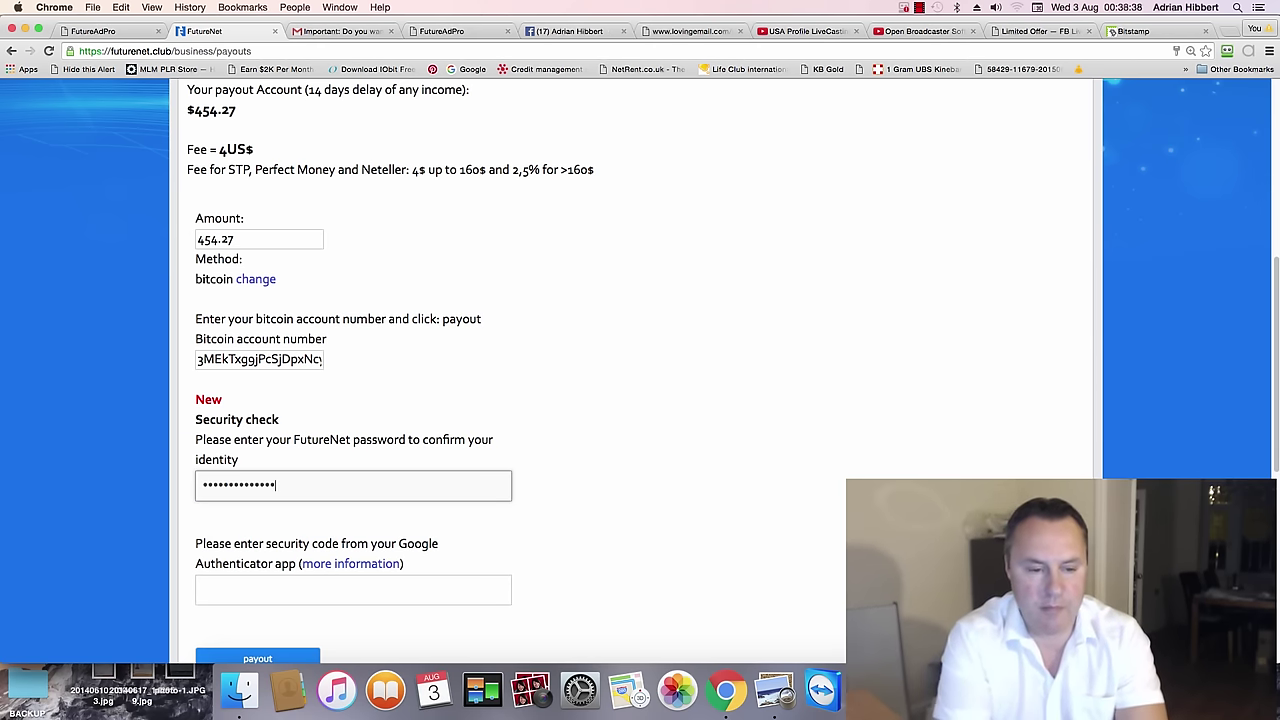
key(Tab)
scroll(366, 514, down, 2)
scroll(330, 280, down, 4)
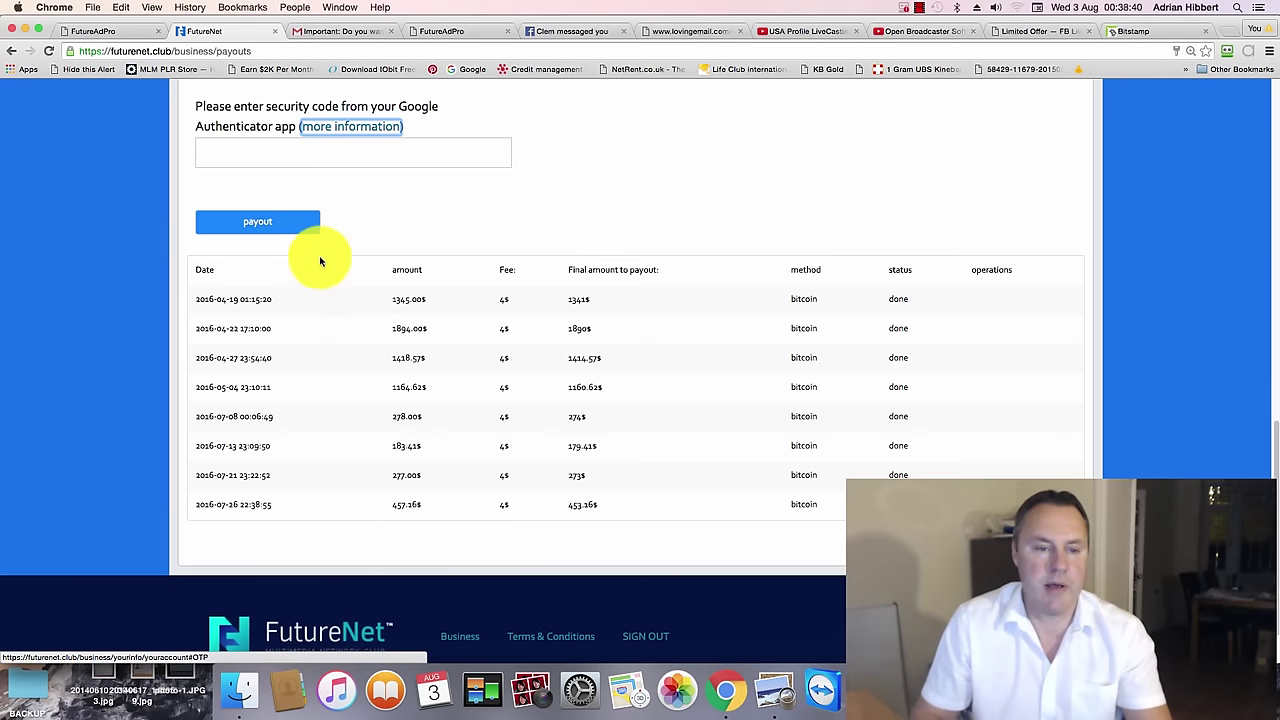
Enter the Google Authenticator code and submit the $454.27 Bitcoin payout
scroll(320, 262, up, 2)
click(295, 253)
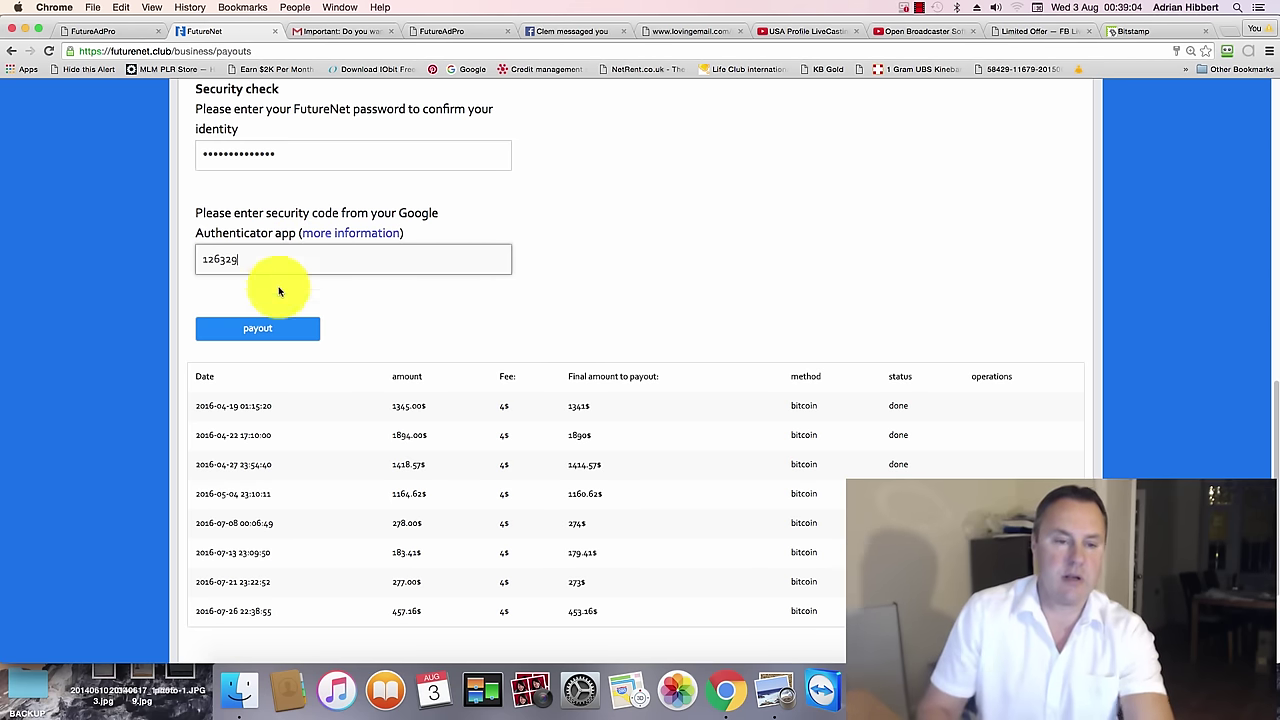
click(282, 321)
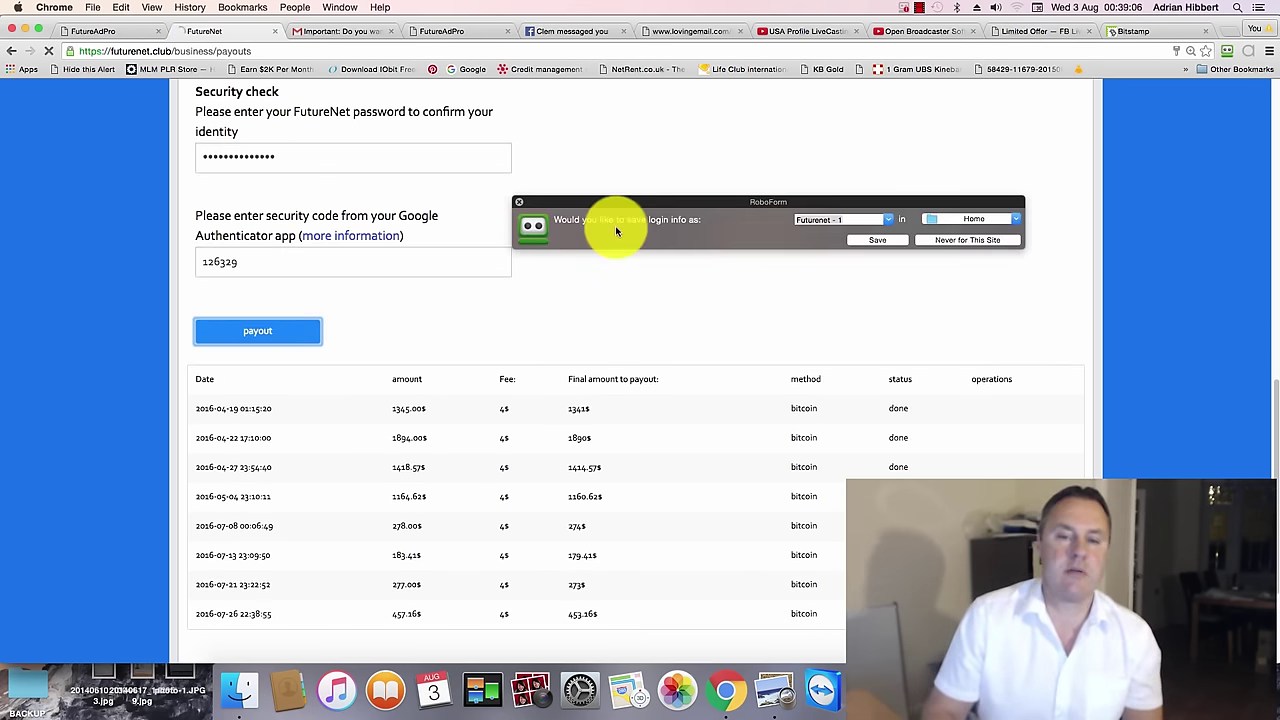
Scroll the payouts page to read the 'password was incorrect' rejection message
scroll(628, 240, down, 5)
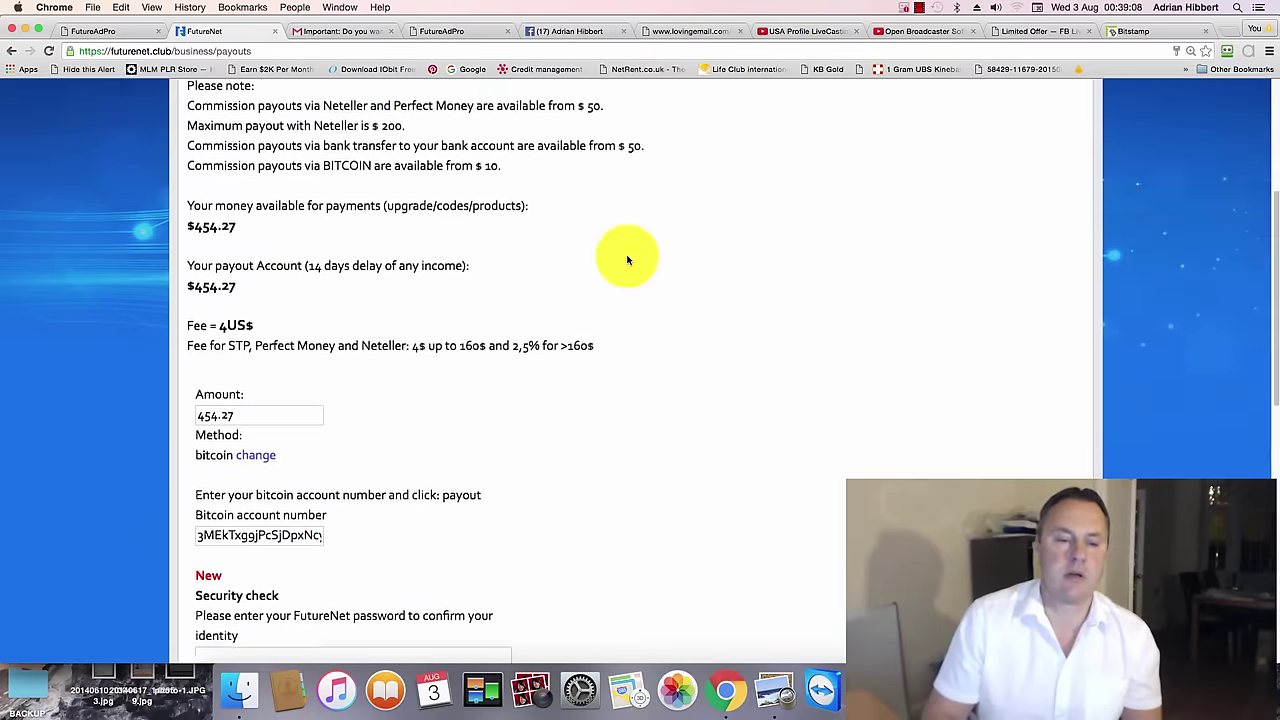
scroll(625, 262, down, 3)
scroll(627, 260, down, 5)
scroll(628, 260, down, 5)
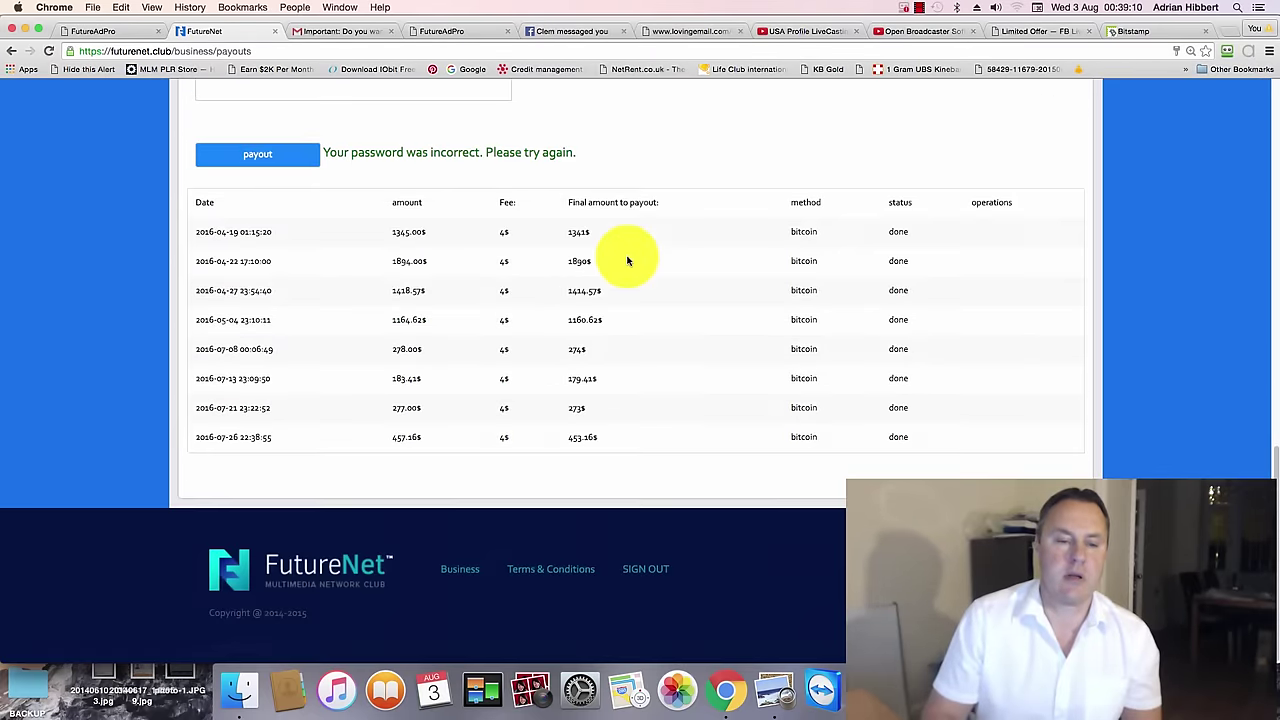
scroll(620, 256, up, 1)
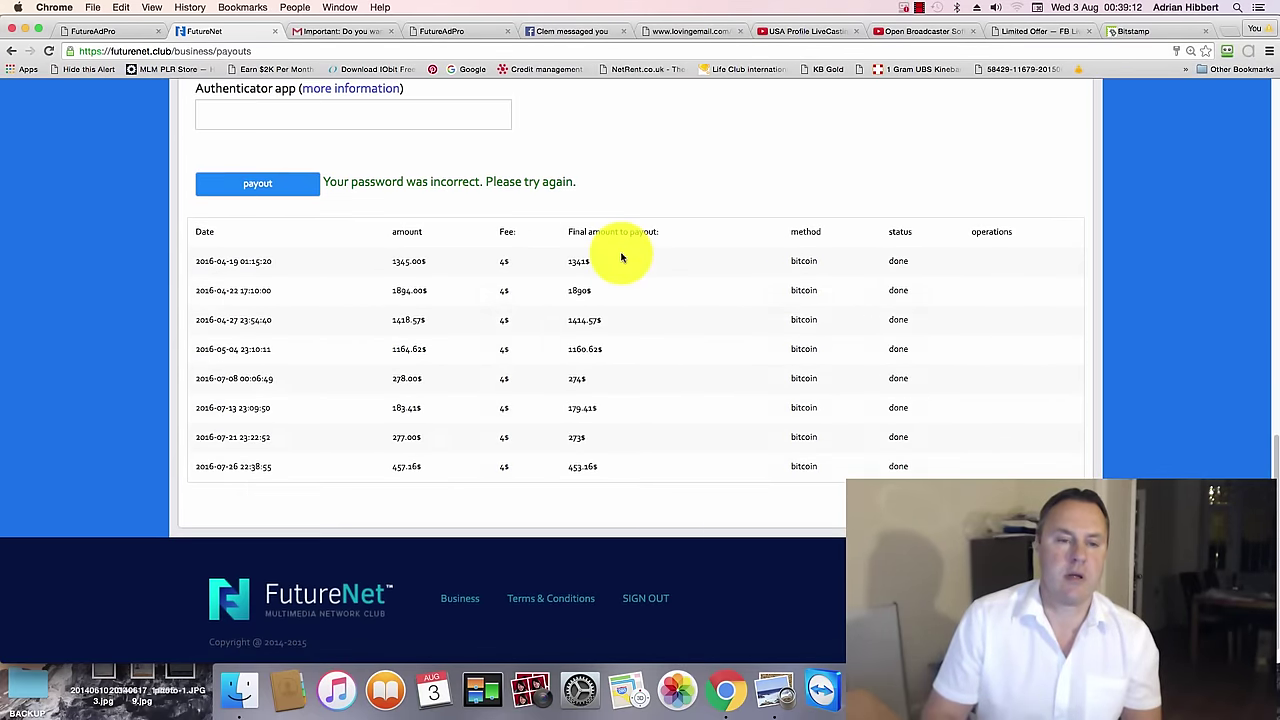
scroll(612, 251, up, 1)
scroll(560, 235, up, 3)
scroll(503, 219, up, 1)
scroll(500, 218, up, 1)
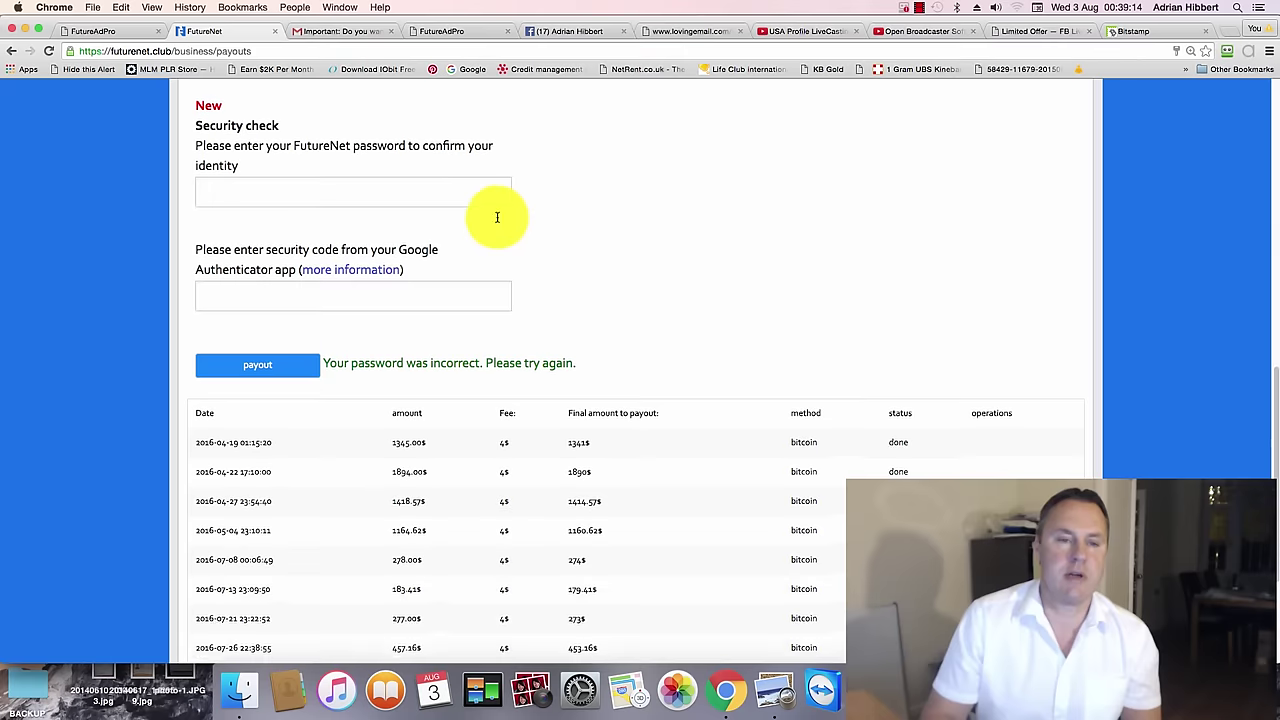
scroll(494, 216, up, 1)
scroll(494, 220, up, 4)
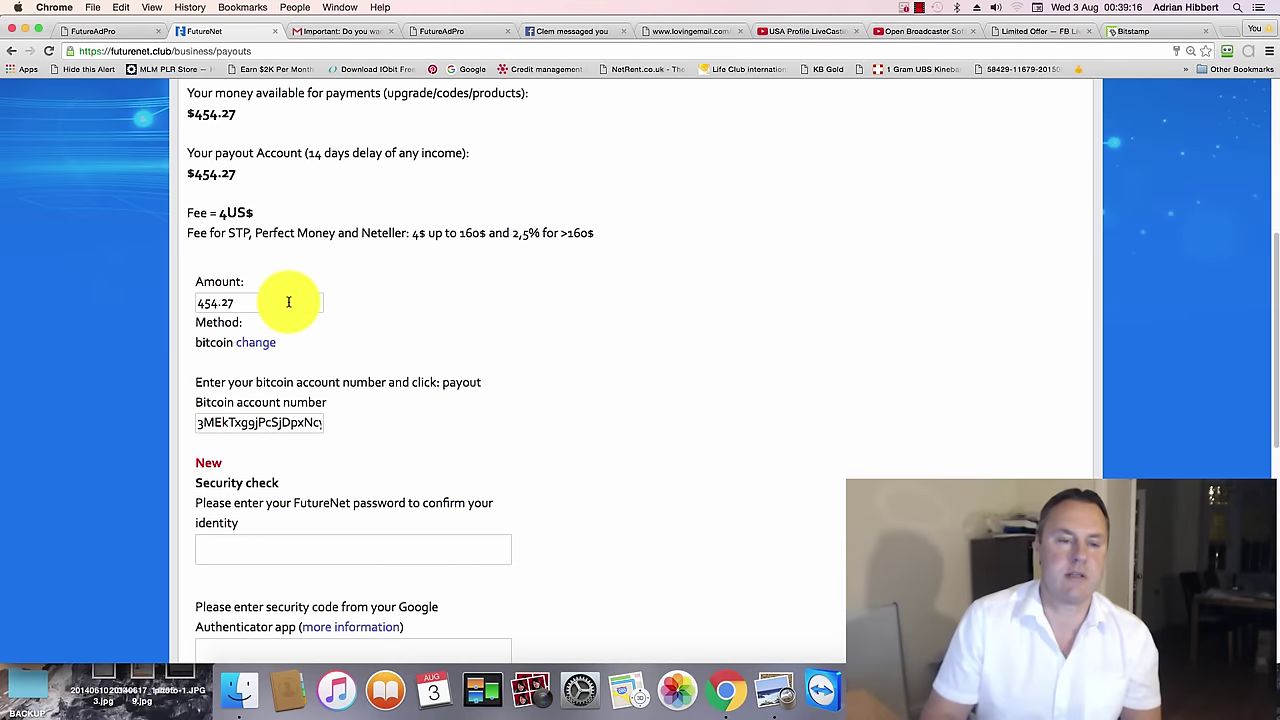
Re-enter the password and a fresh authenticator code, and resubmit the payout form
scroll(289, 302, down, 2)
click(303, 446)
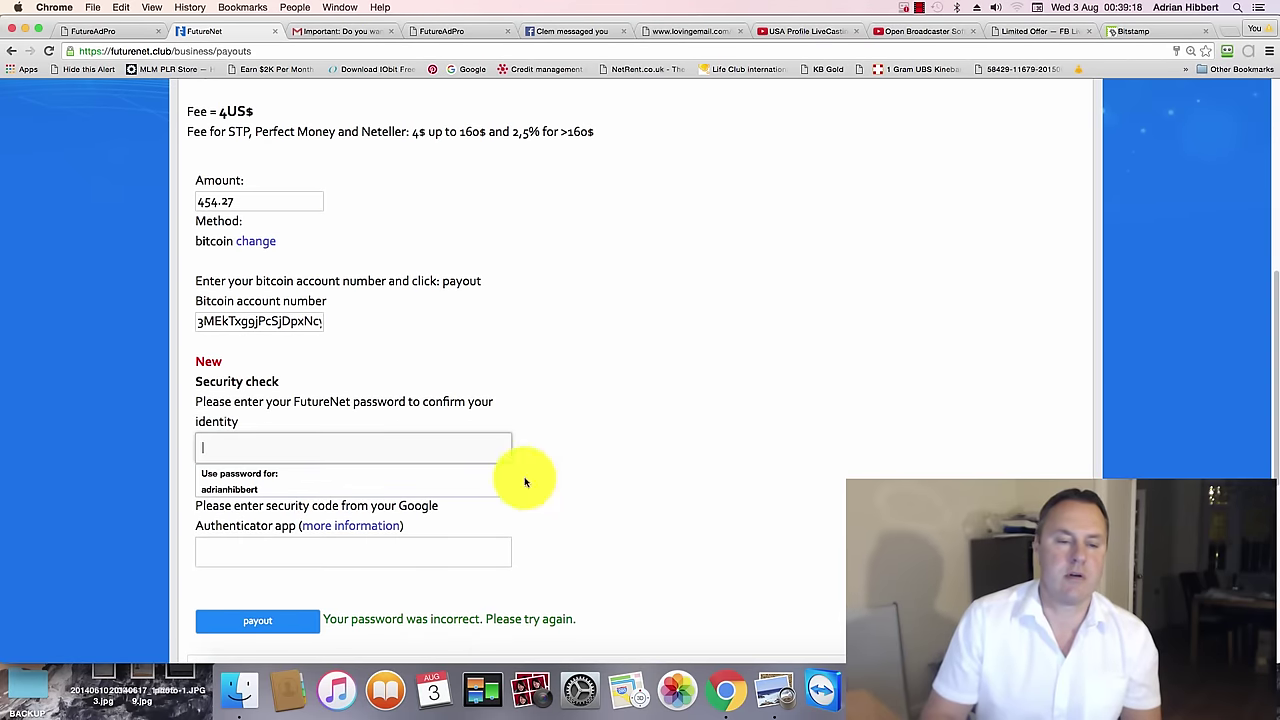
text(a)
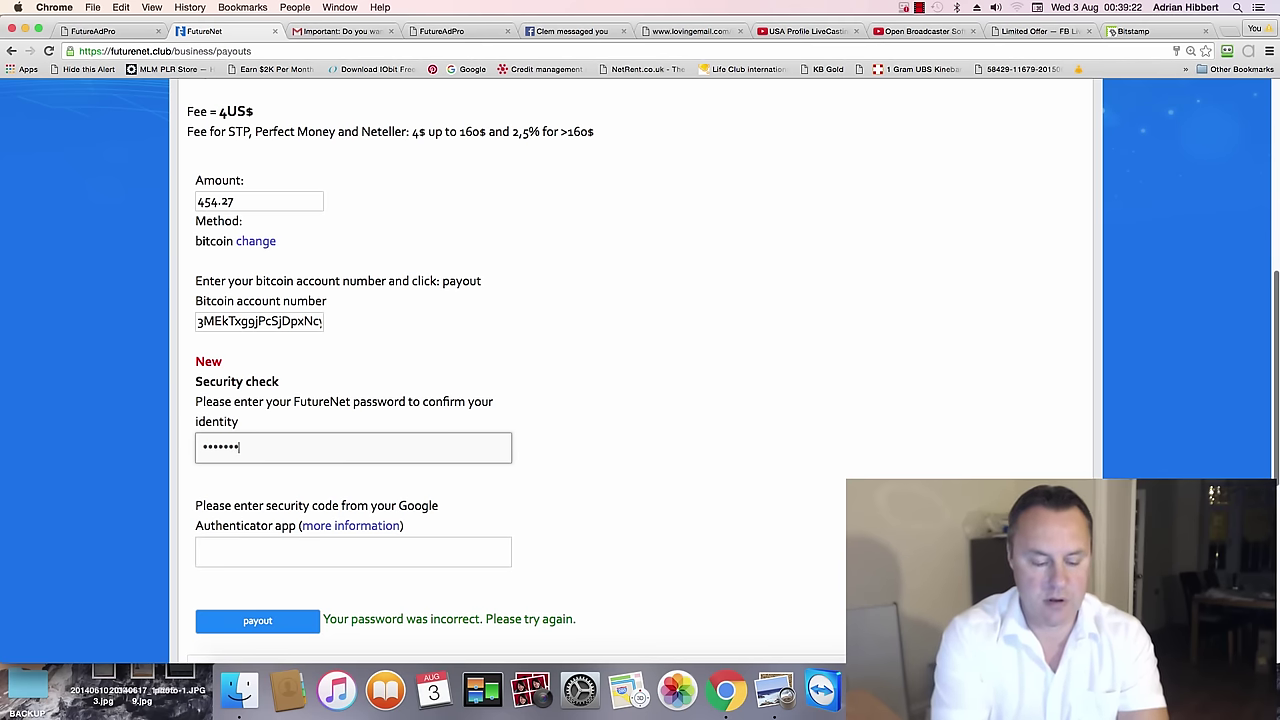
text(a)
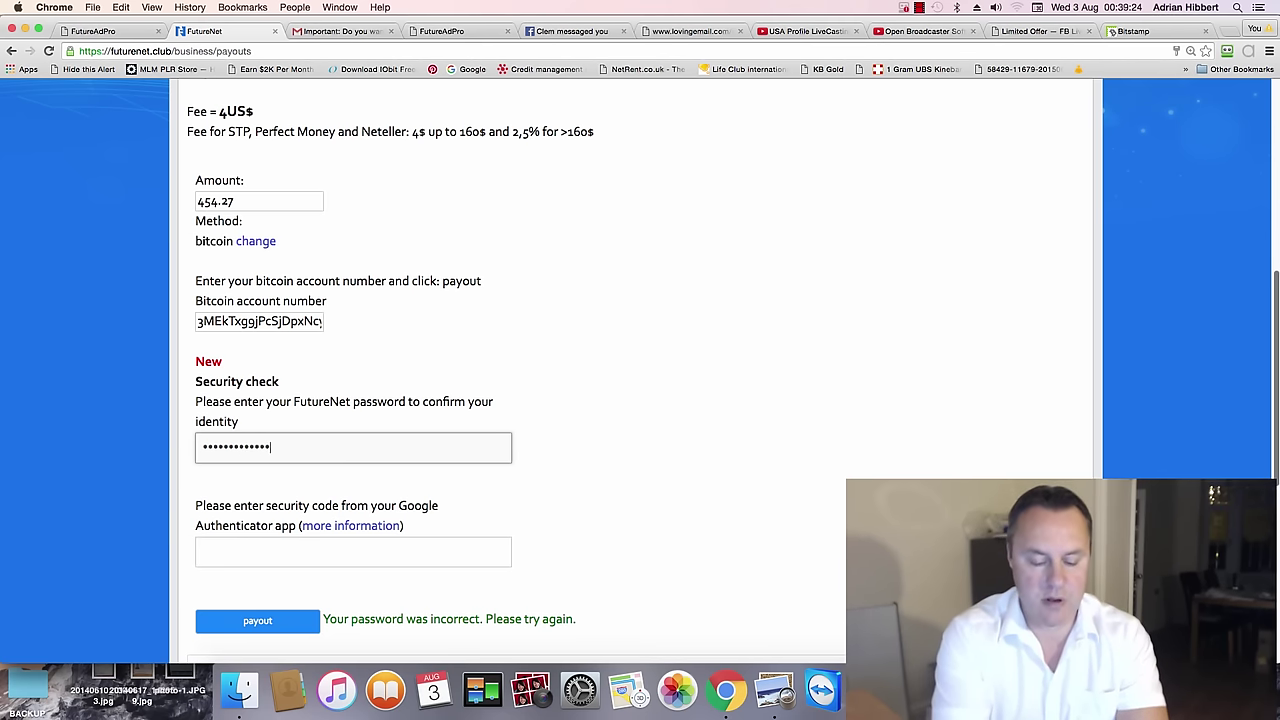
key(Tab)
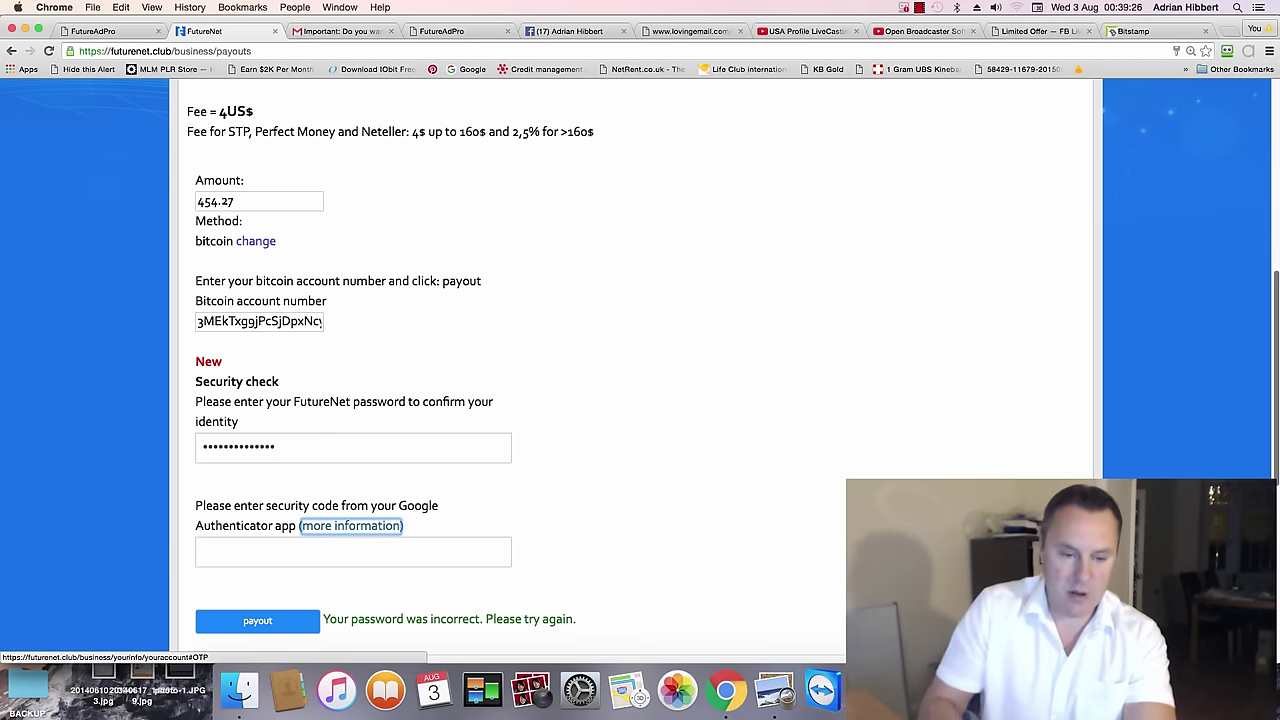
key(Tab)
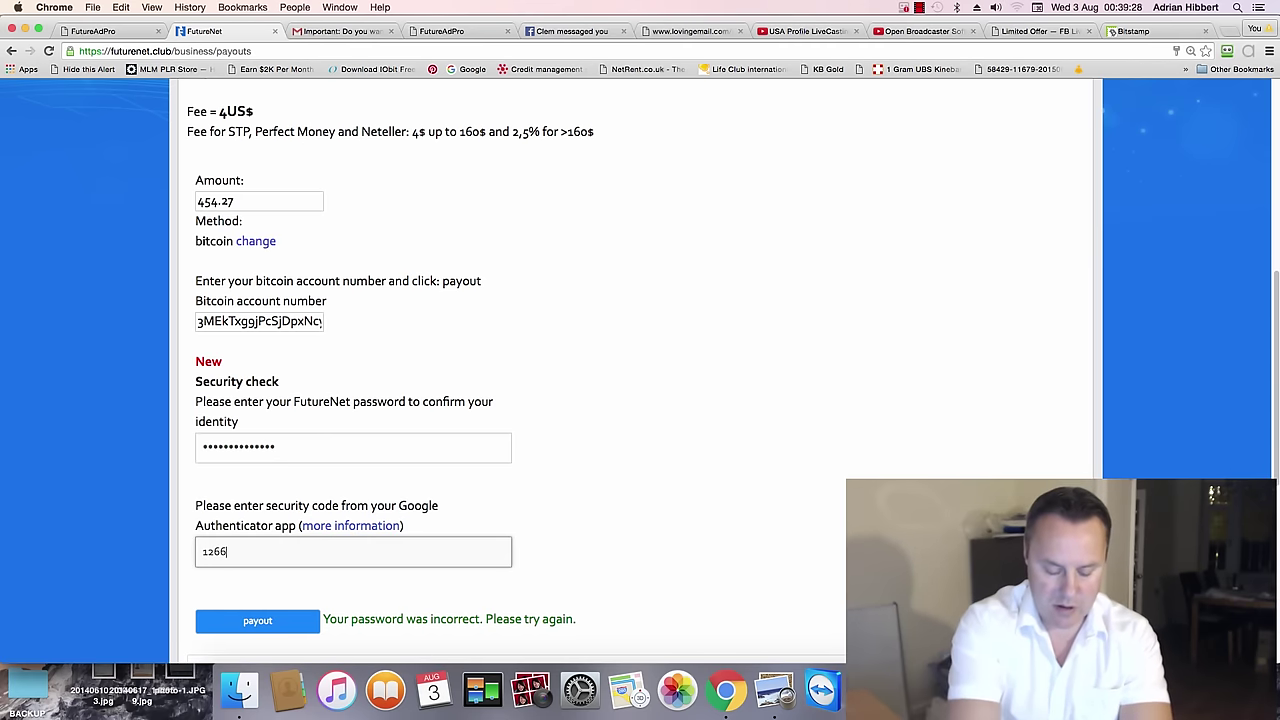
key(Return)
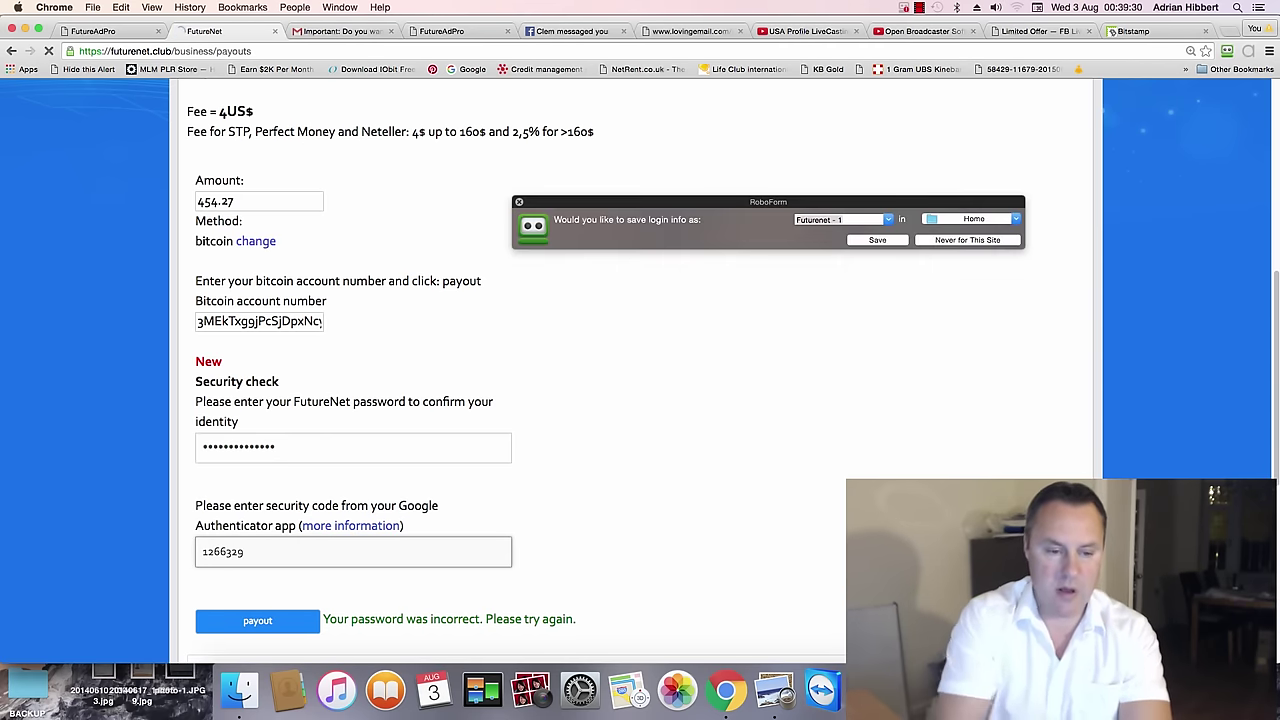
Dismiss the offer to save the login details
scroll(532, 228, down, 2)
scroll(532, 228, down, 3)
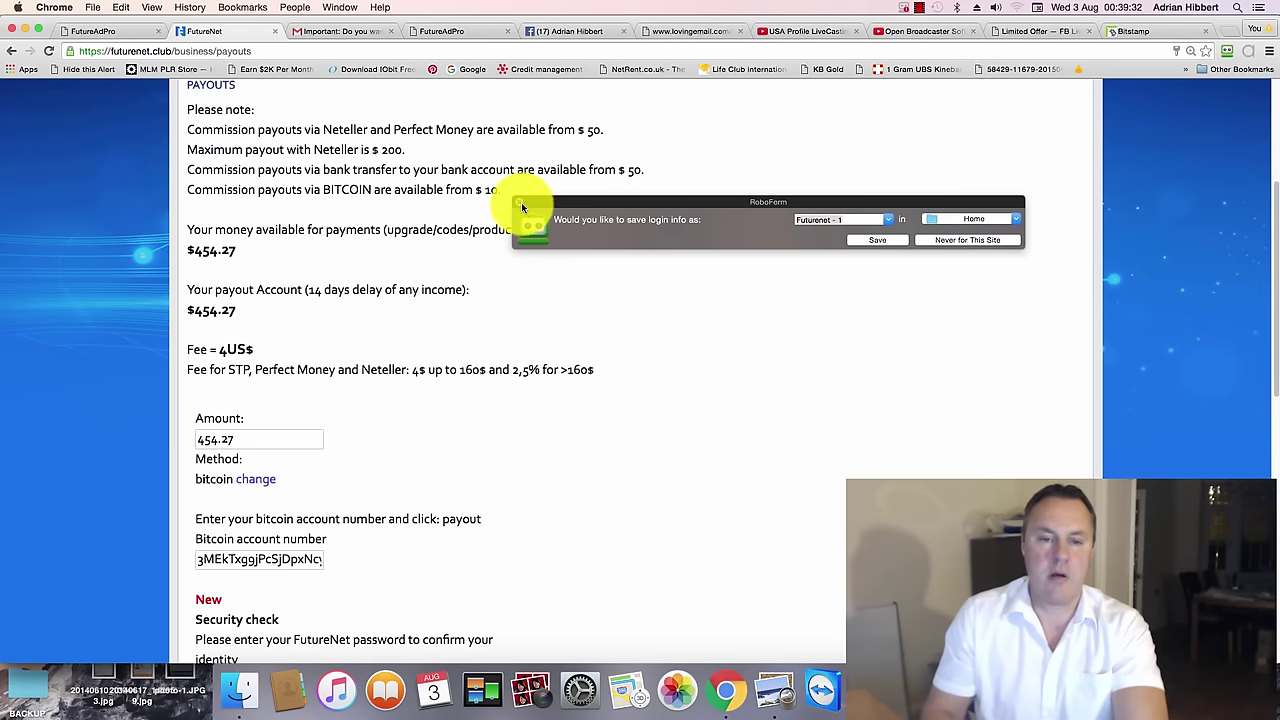
click(522, 207)
scroll(476, 300, down, 3)
scroll(473, 308, down, 1)
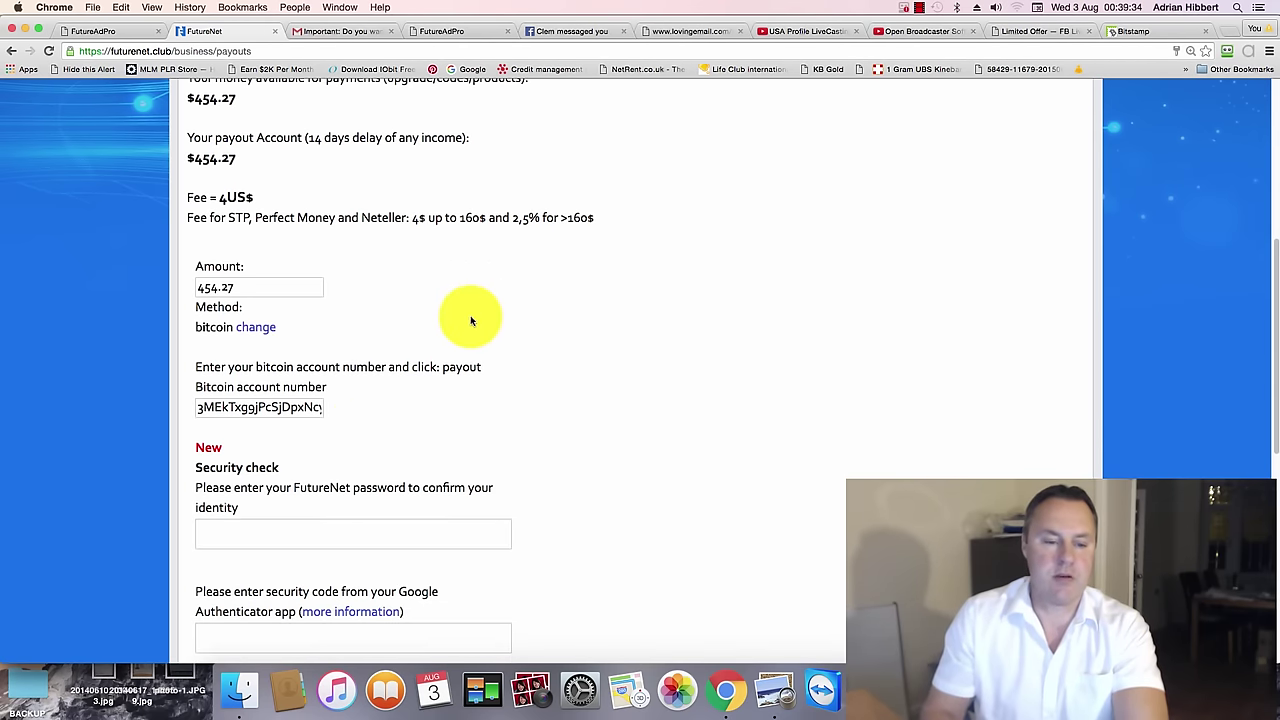
Fill in the password and authenticator code again and submit the $454.27 Bitcoin payout
click(315, 533)
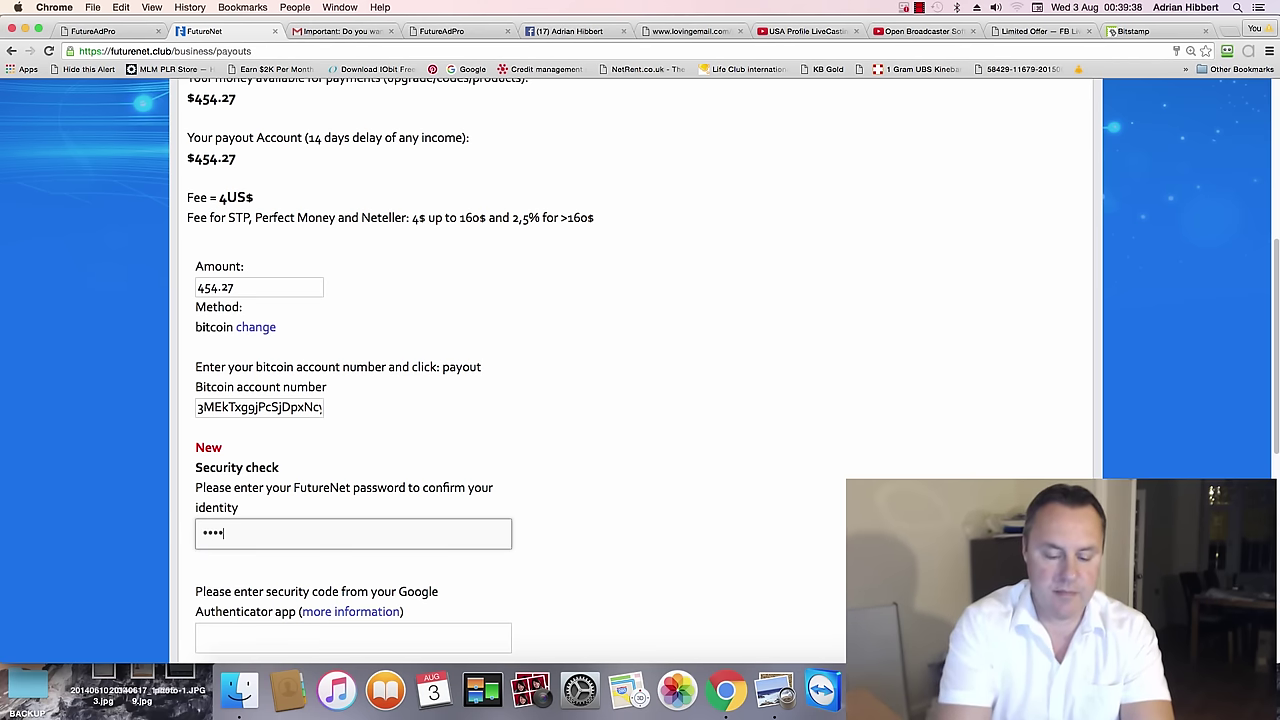
text(*)
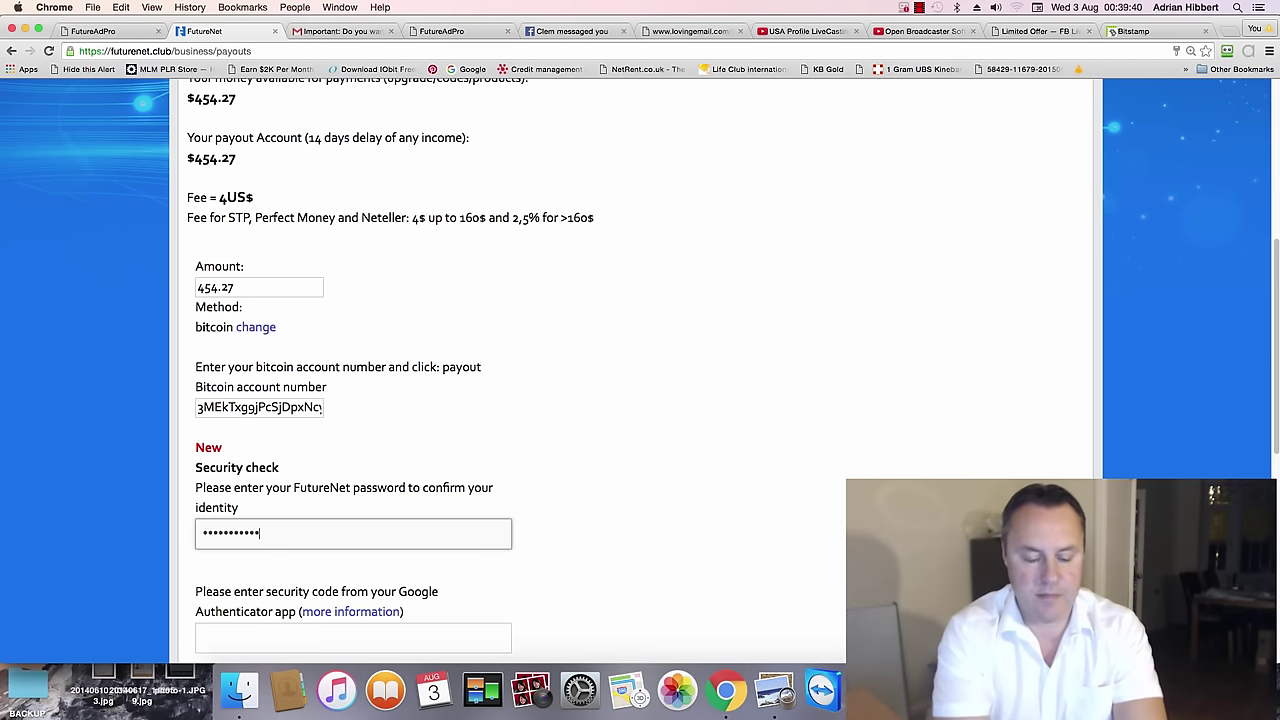
text(***)
scroll(640, 370, down, 2)
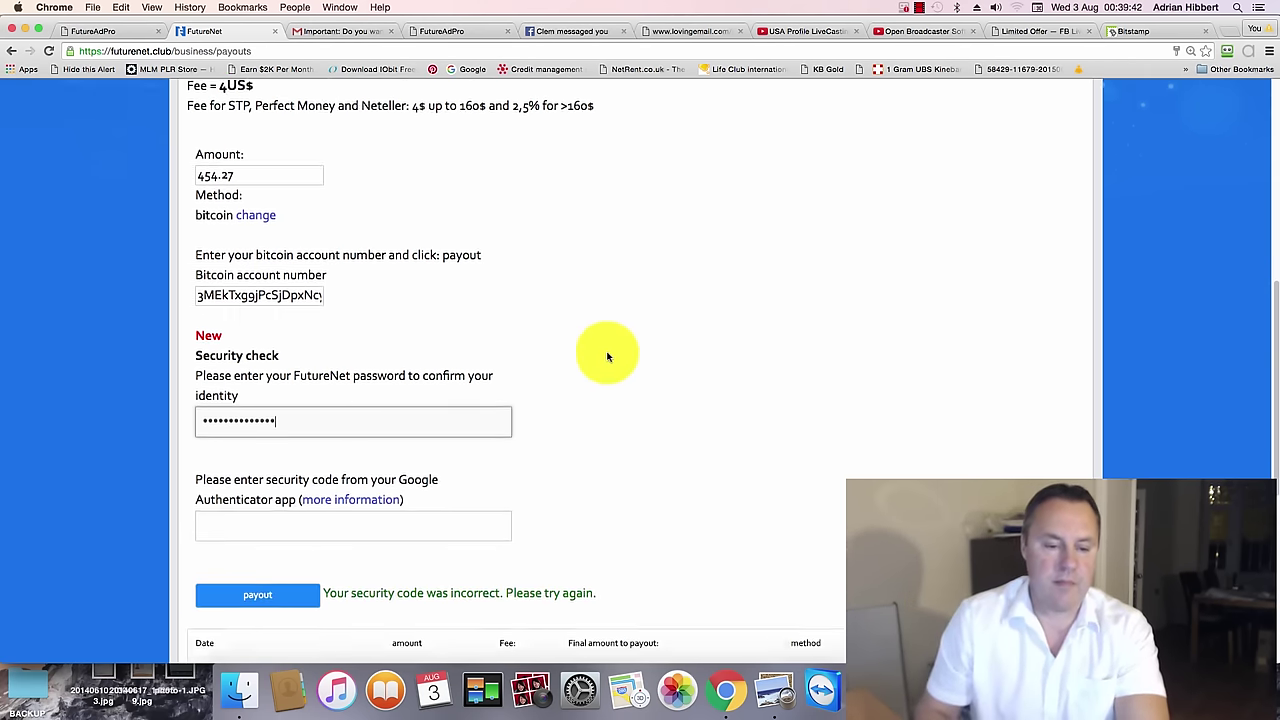
scroll(607, 357, down, 1)
click(337, 496)
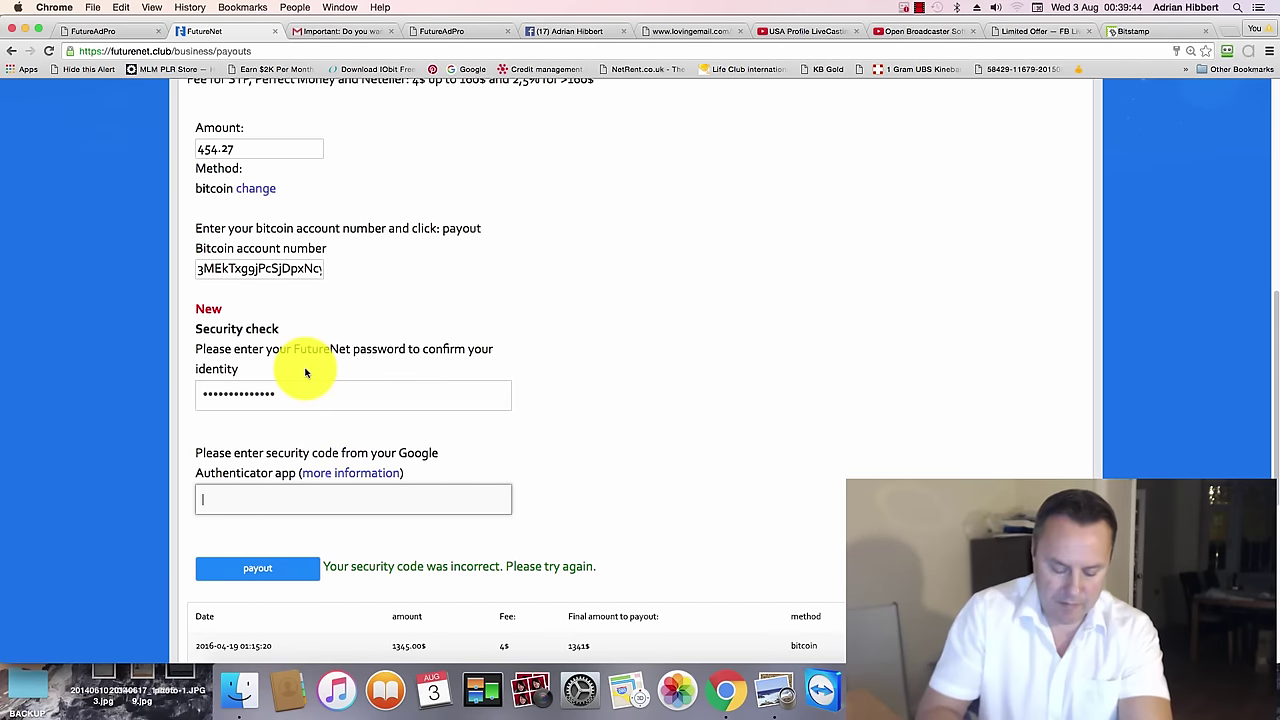
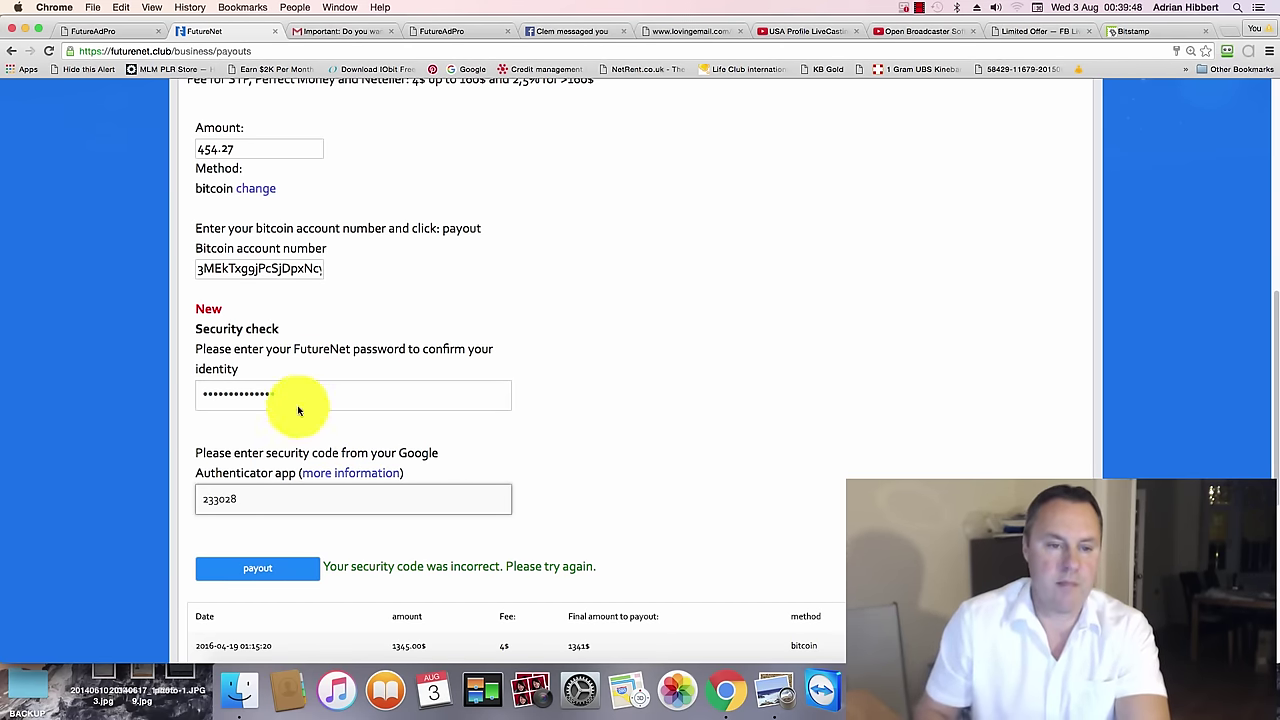
click(255, 569)
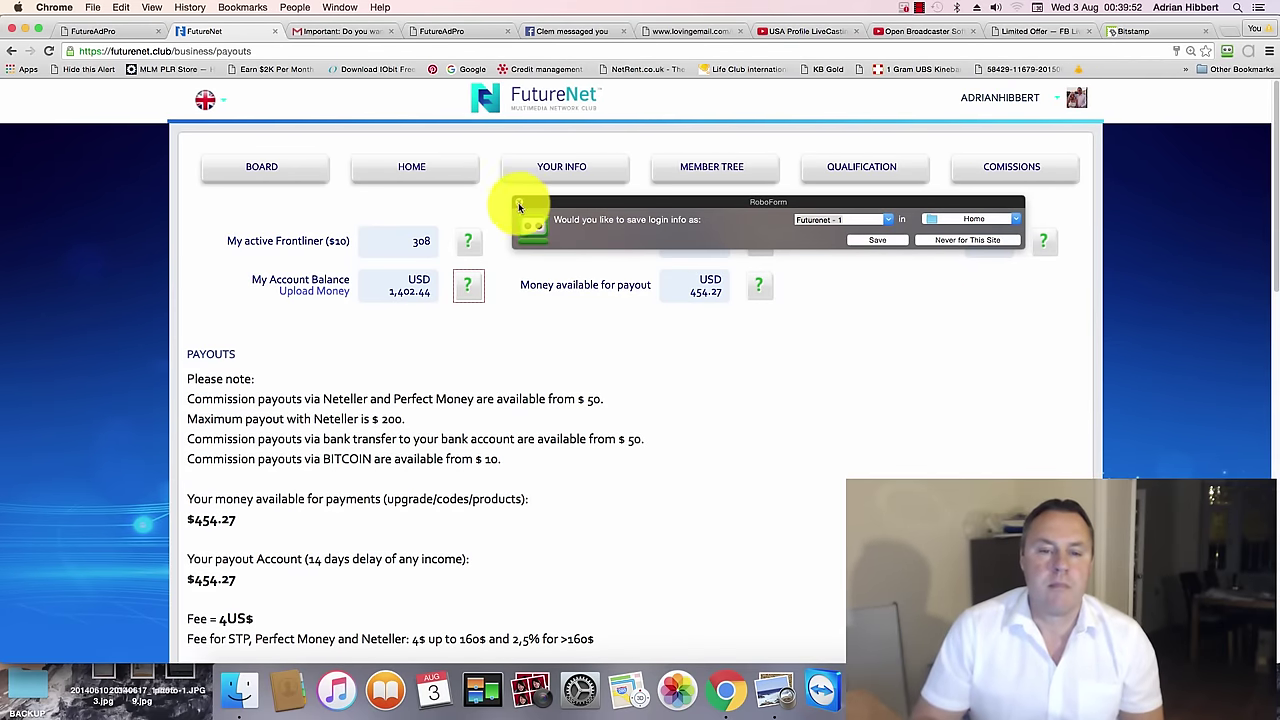
Close the RoboForm prompt and confirm the $454.27 payout, netting $450.27, is listed as waiting
click(519, 206)
scroll(443, 314, down, 2)
scroll(437, 327, down, 5)
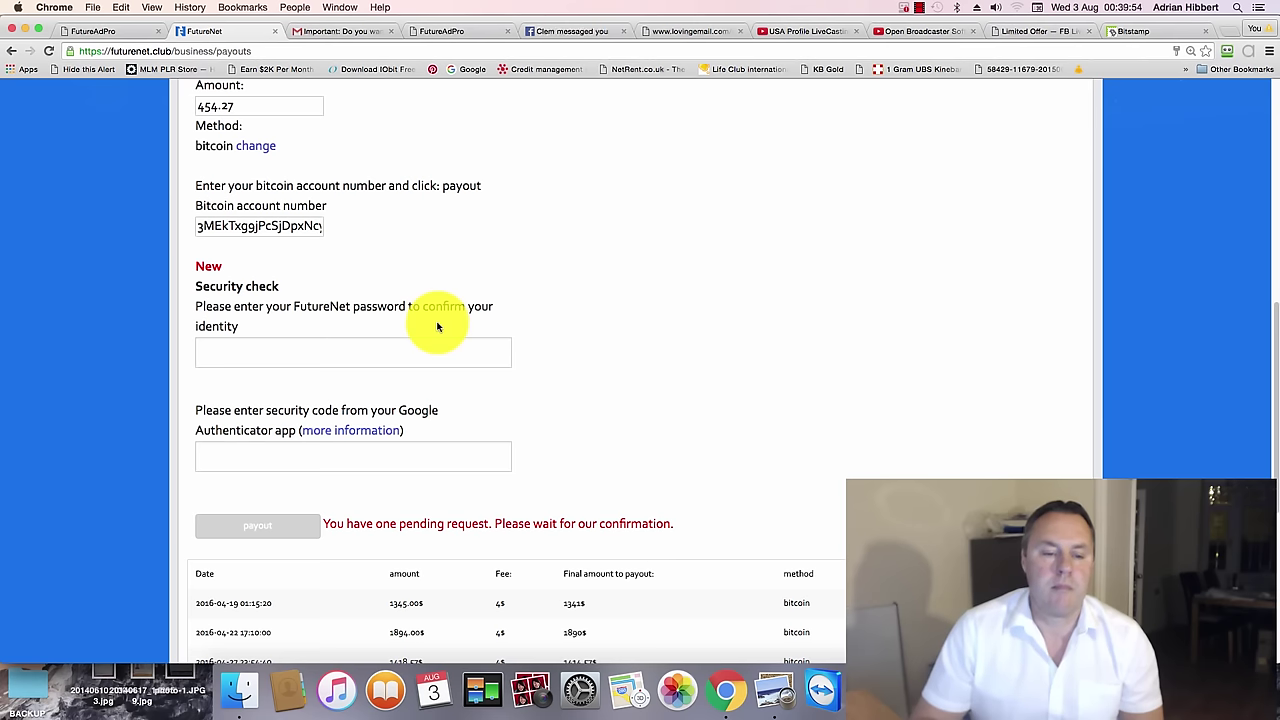
drag(360, 523, 457, 543)
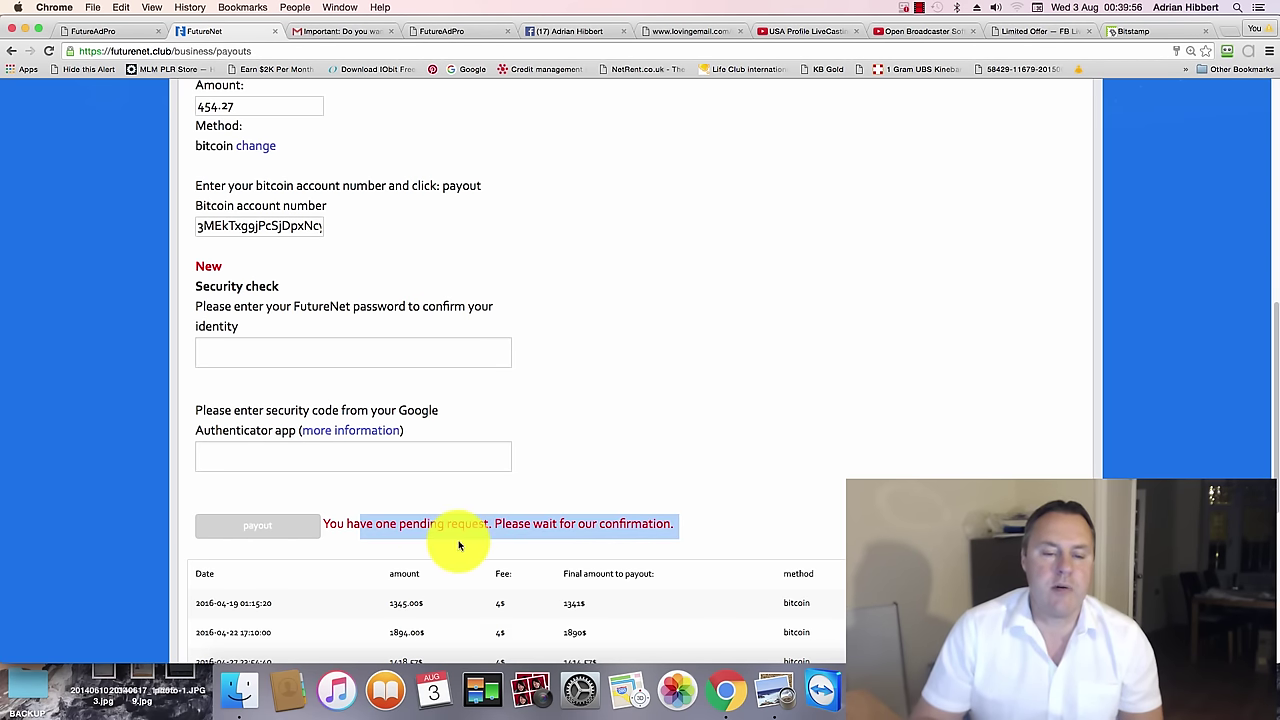
scroll(557, 490, down, 5)
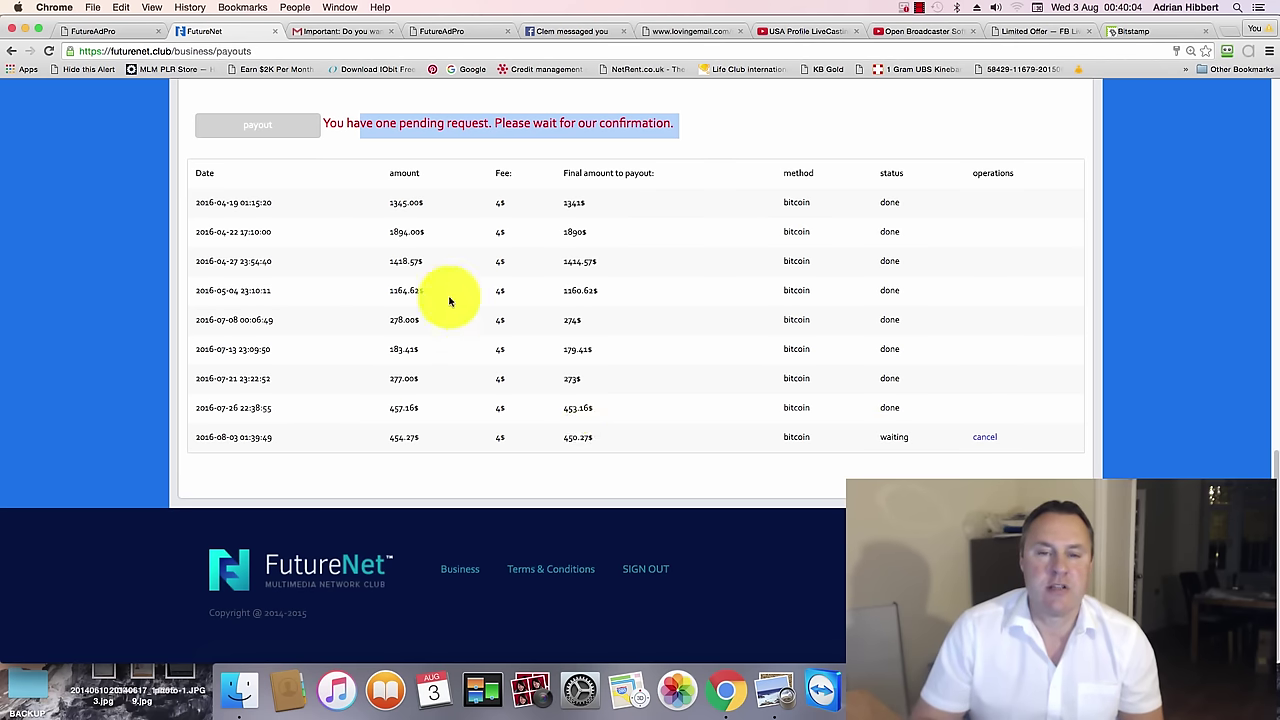
Switch to FutureAdPro, view the $3,482.11 Bitcoin payout still waiting, and close the Facebook notification
click(92, 31)
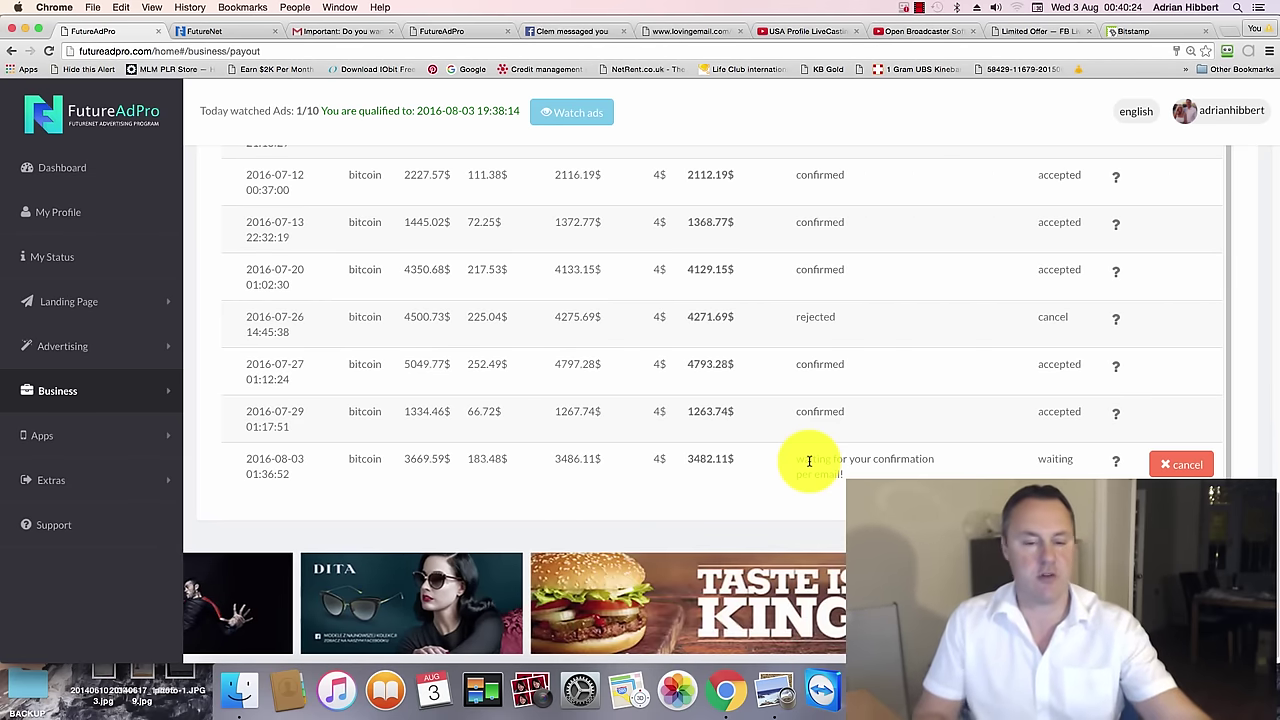
scroll(919, 398, down, 1)
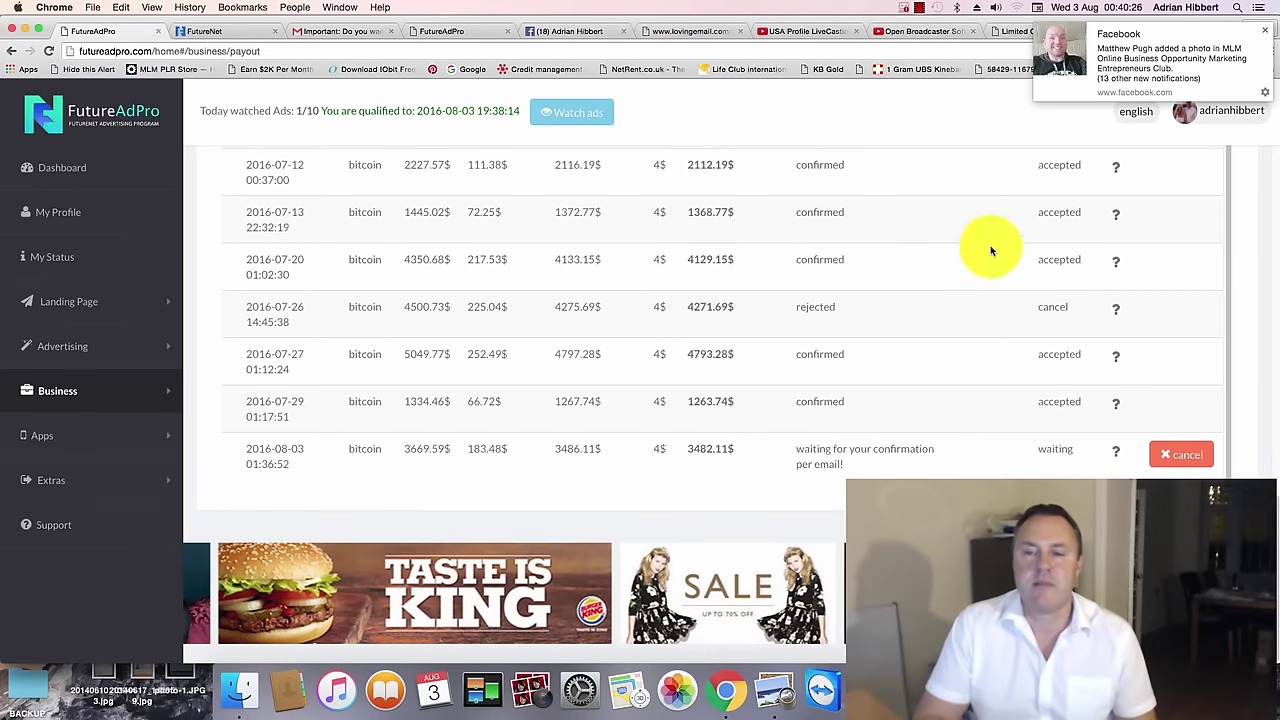
click(1265, 36)
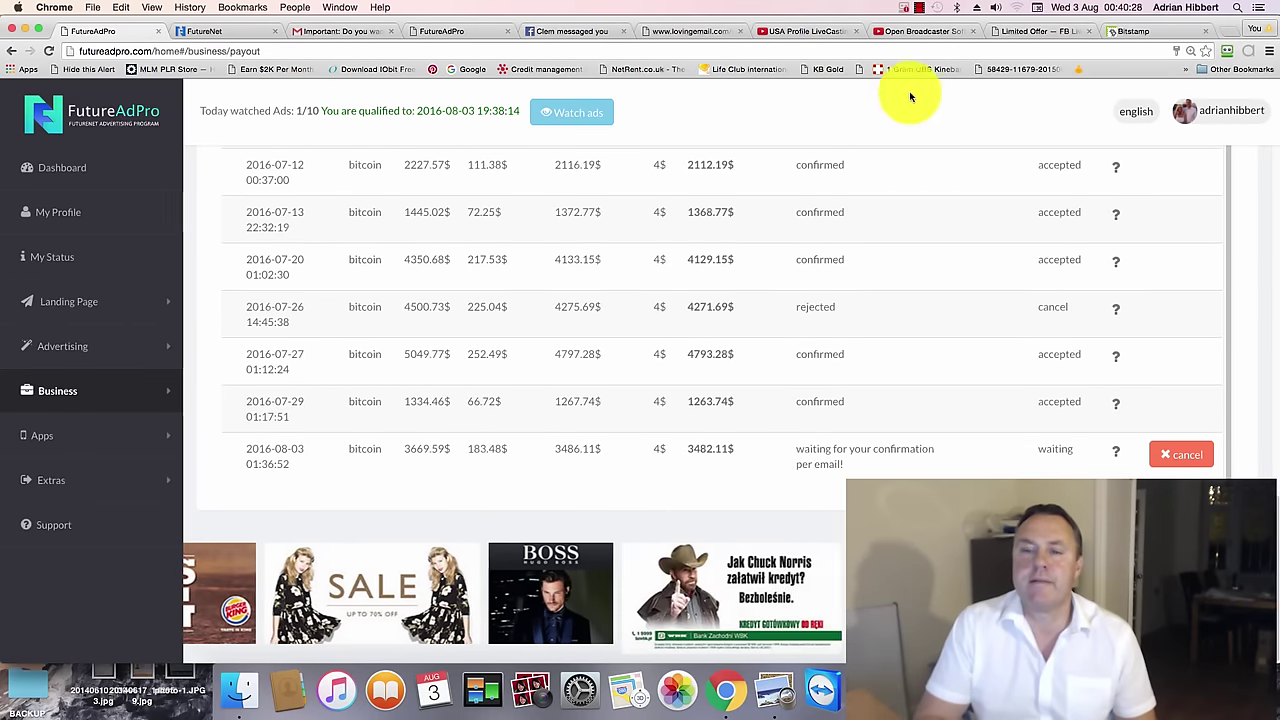
Return to FutureNet and open your own member profile page
click(212, 34)
scroll(357, 263, up, 2)
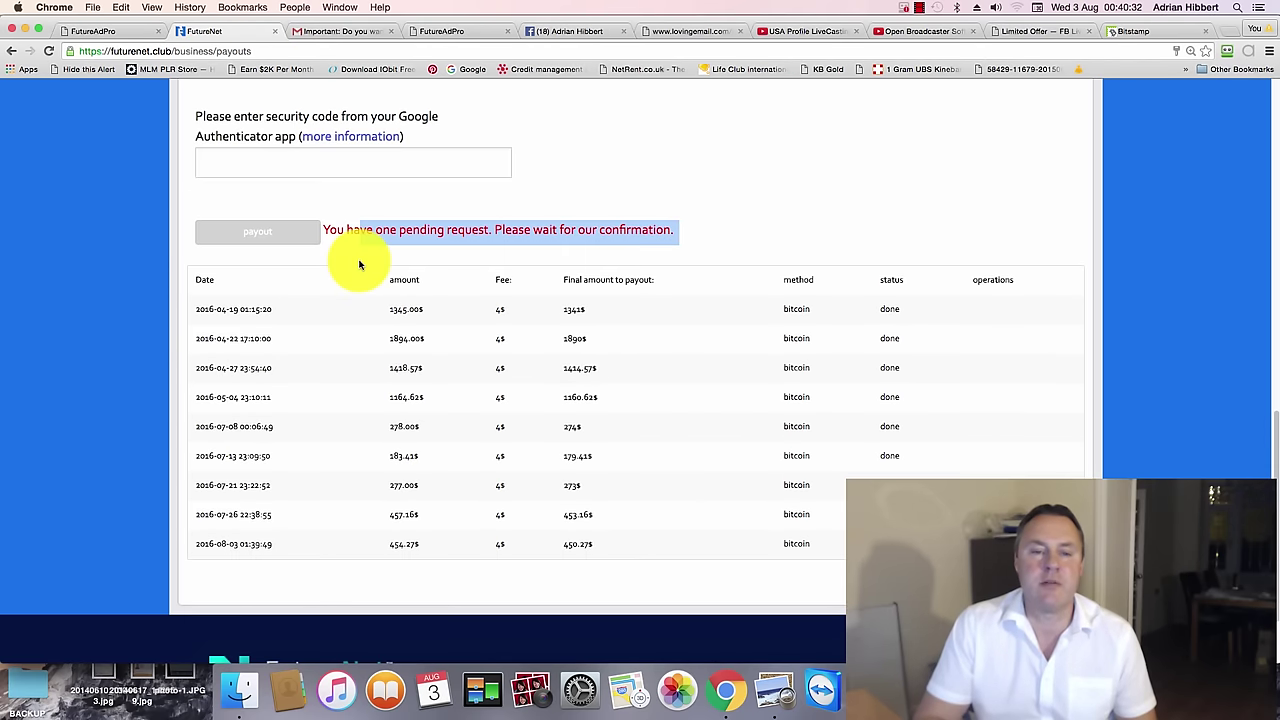
scroll(386, 363, up, 3)
scroll(414, 334, up, 5)
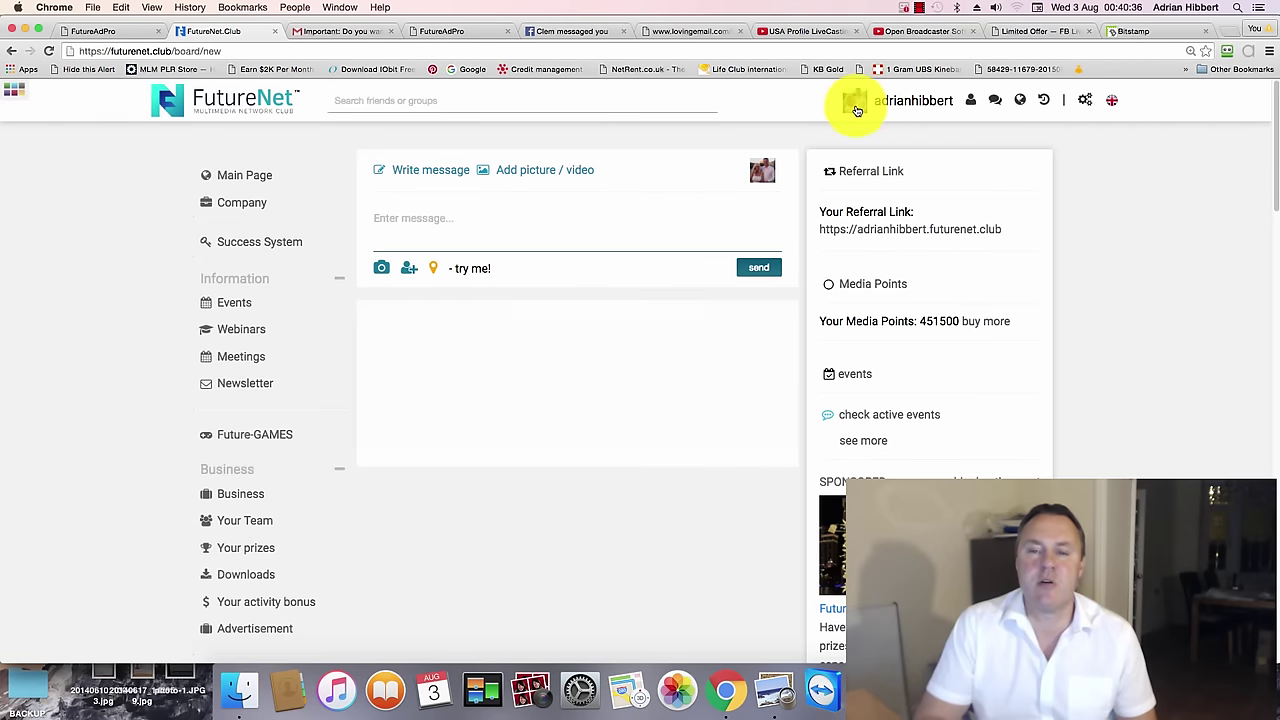
click(856, 108)
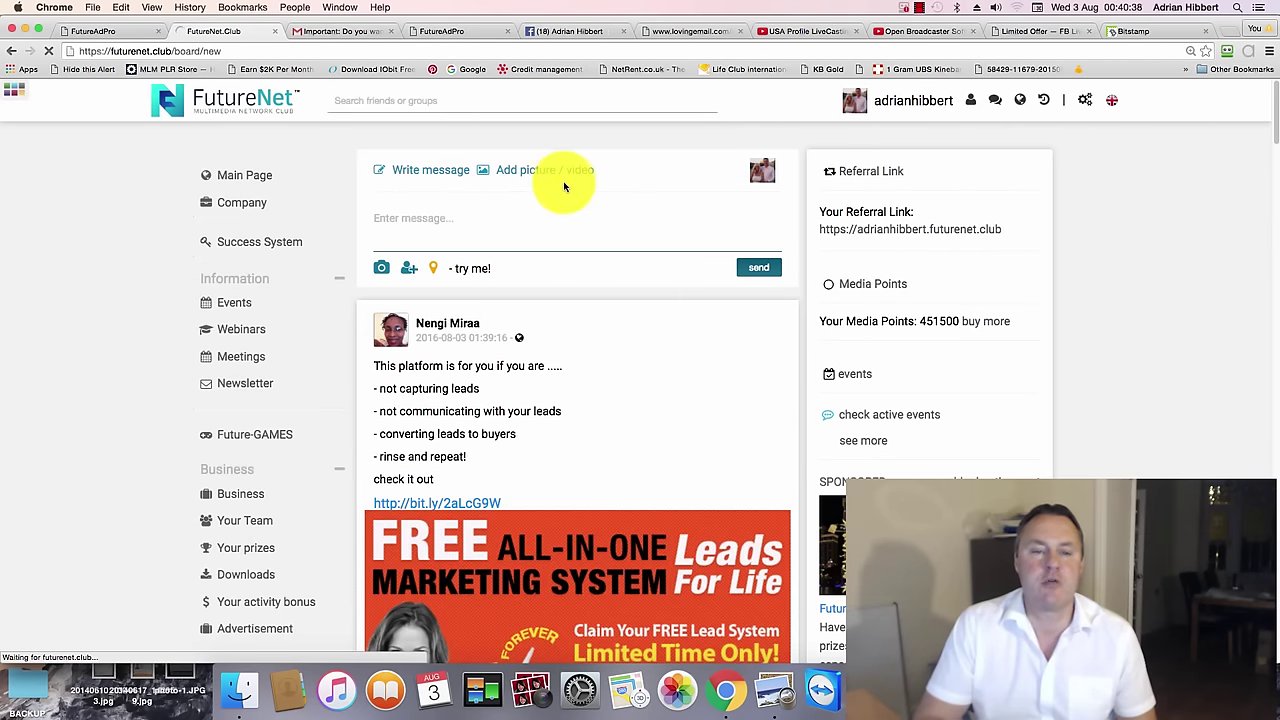
Scroll through the profile to view the cover banner and About User details
scroll(763, 330, down, 3)
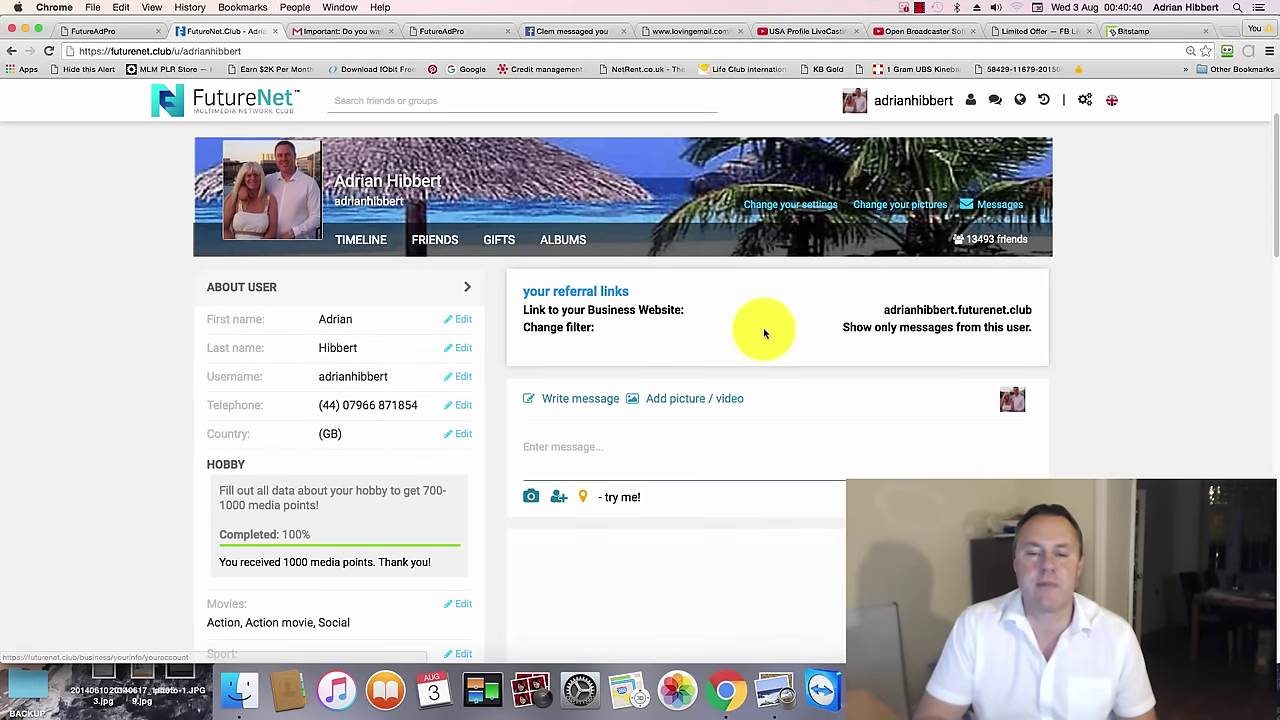
scroll(762, 330, down, 2)
scroll(762, 330, down, 3)
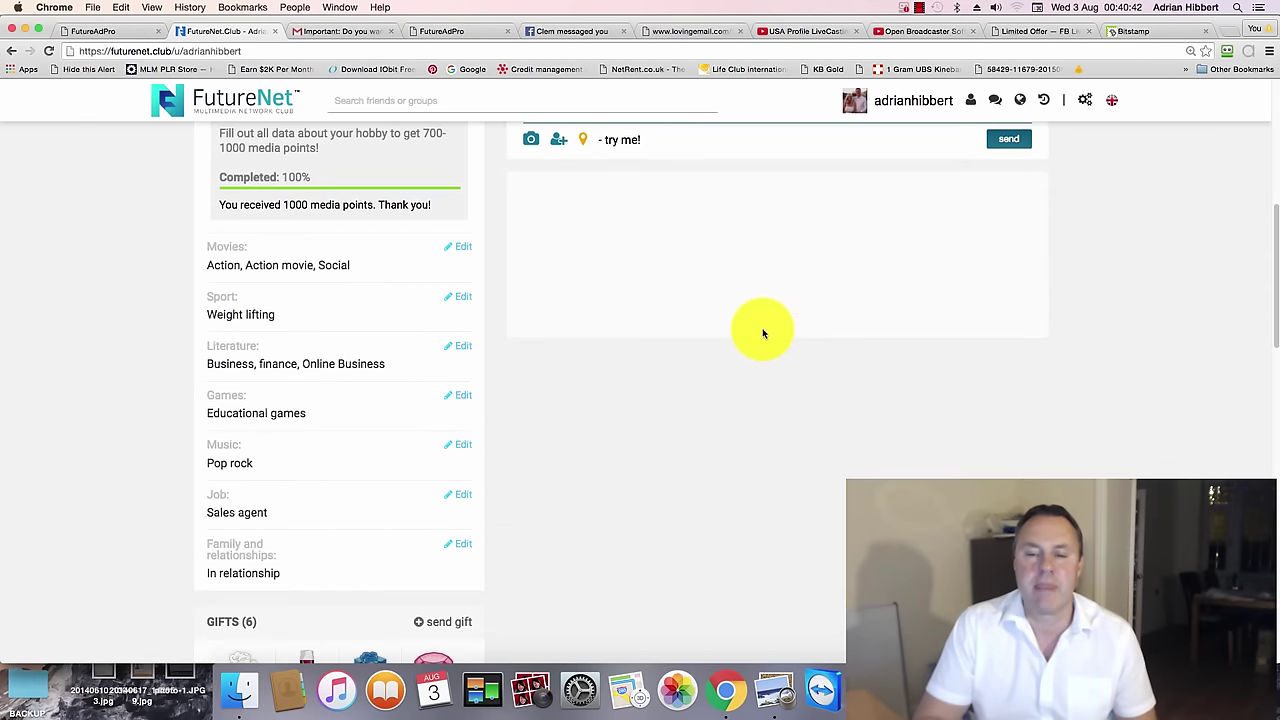
scroll(765, 333, up, 3)
scroll(763, 337, up, 2)
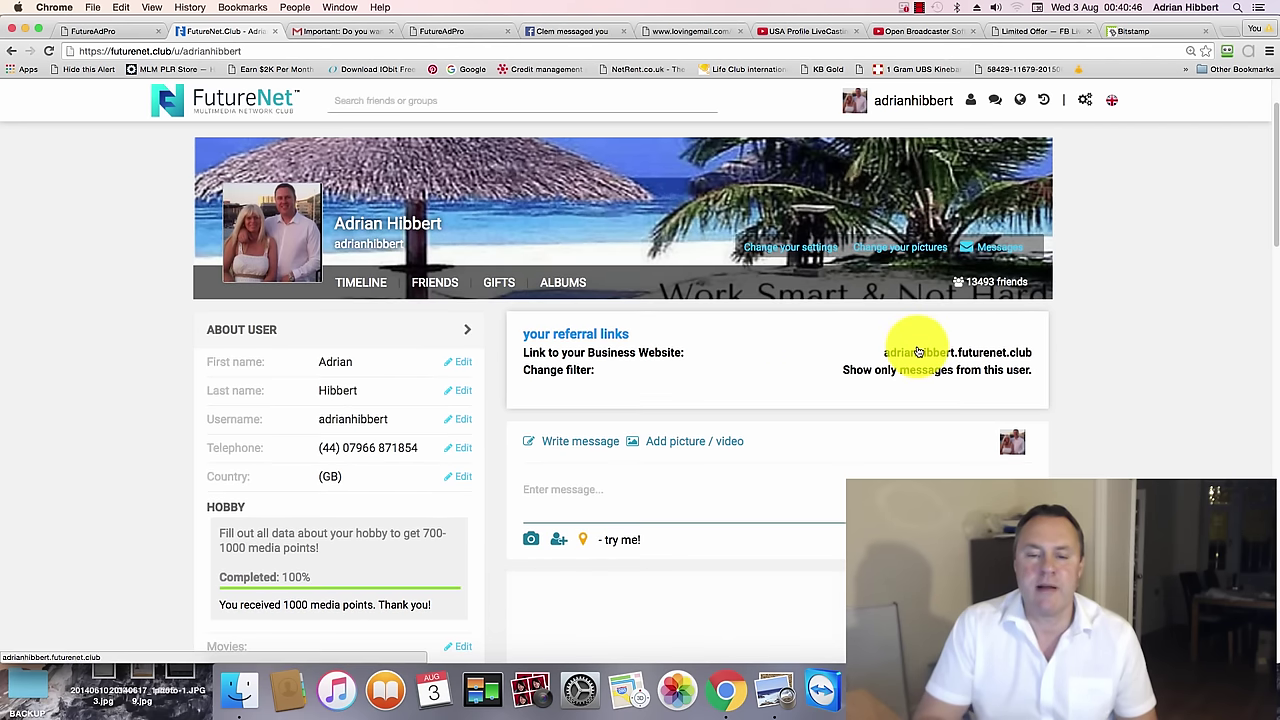
scroll(916, 350, down, 3)
scroll(916, 351, down, 2)
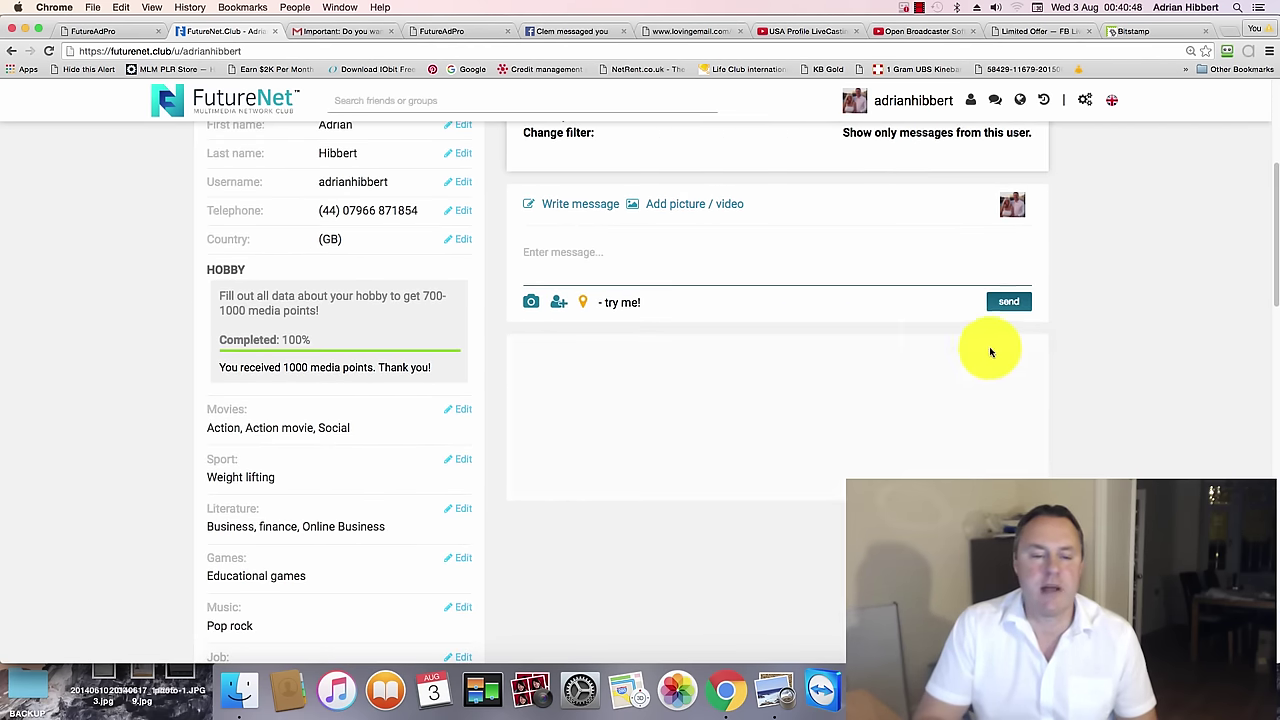
scroll(1051, 351, down, 8)
scroll(1051, 352, up, 4)
scroll(1045, 350, up, 8)
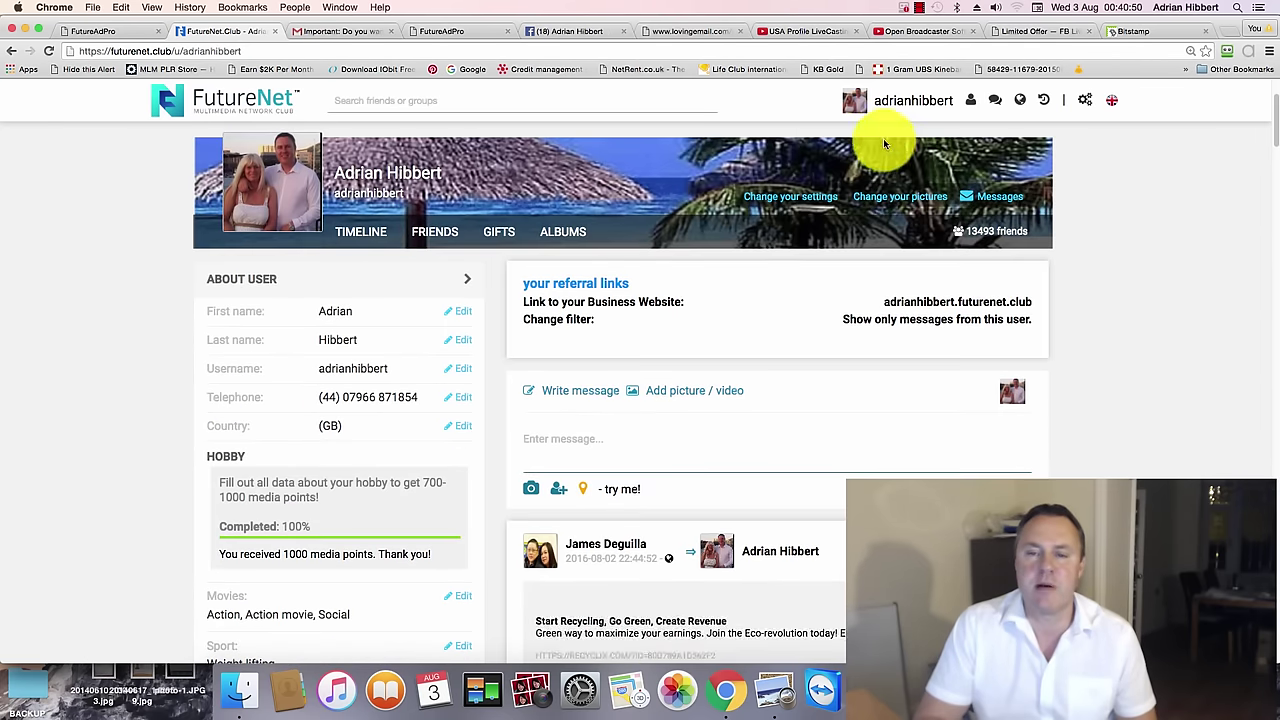
scroll(914, 251, down, 1)
scroll(918, 251, down, 3)
scroll(916, 251, down, 9)
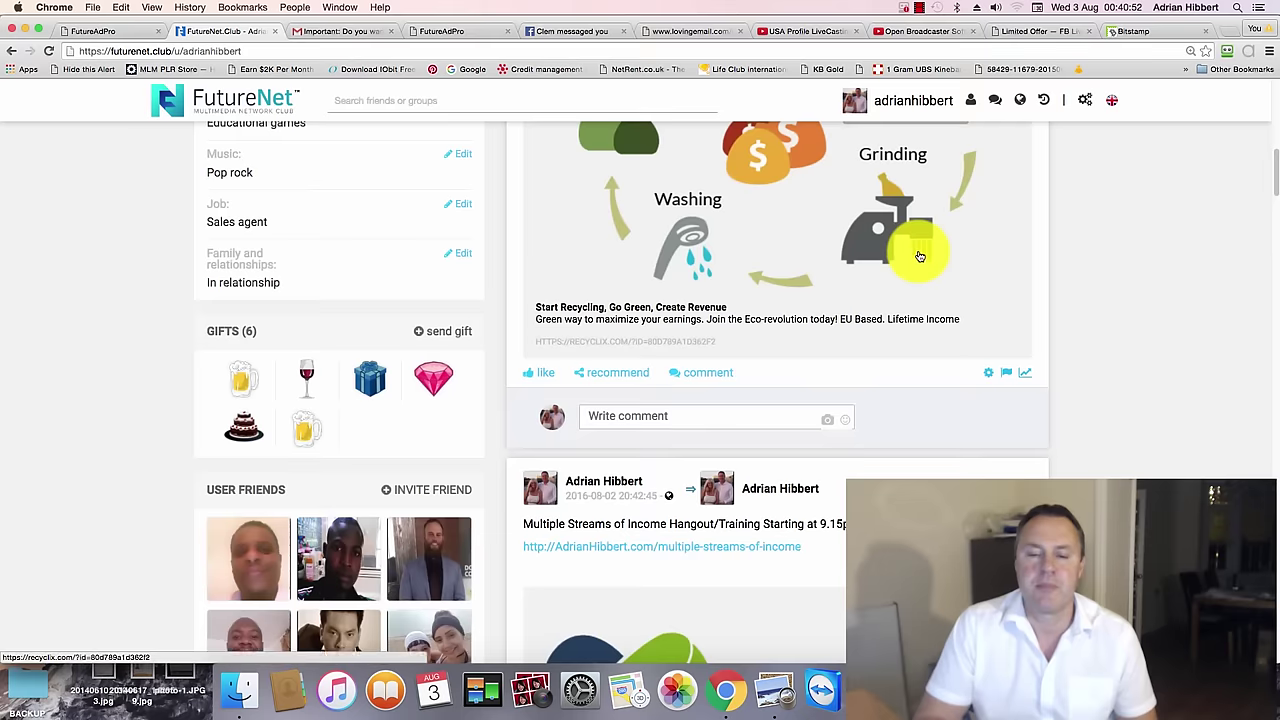
Use the Recyclix post's options menu so the recycling-income post leaves the timeline
click(988, 375)
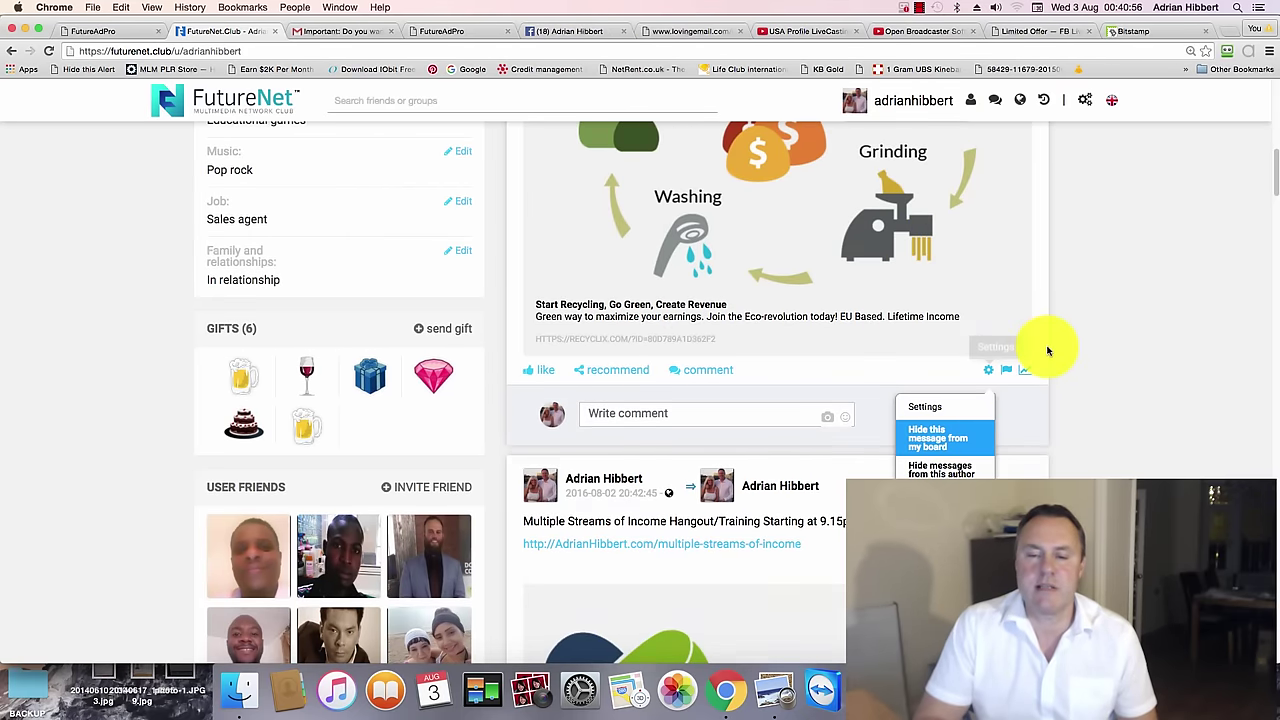
scroll(1048, 350, down, 10)
scroll(1048, 350, down, 2)
scroll(1048, 350, down, 3)
scroll(1048, 350, up, 6)
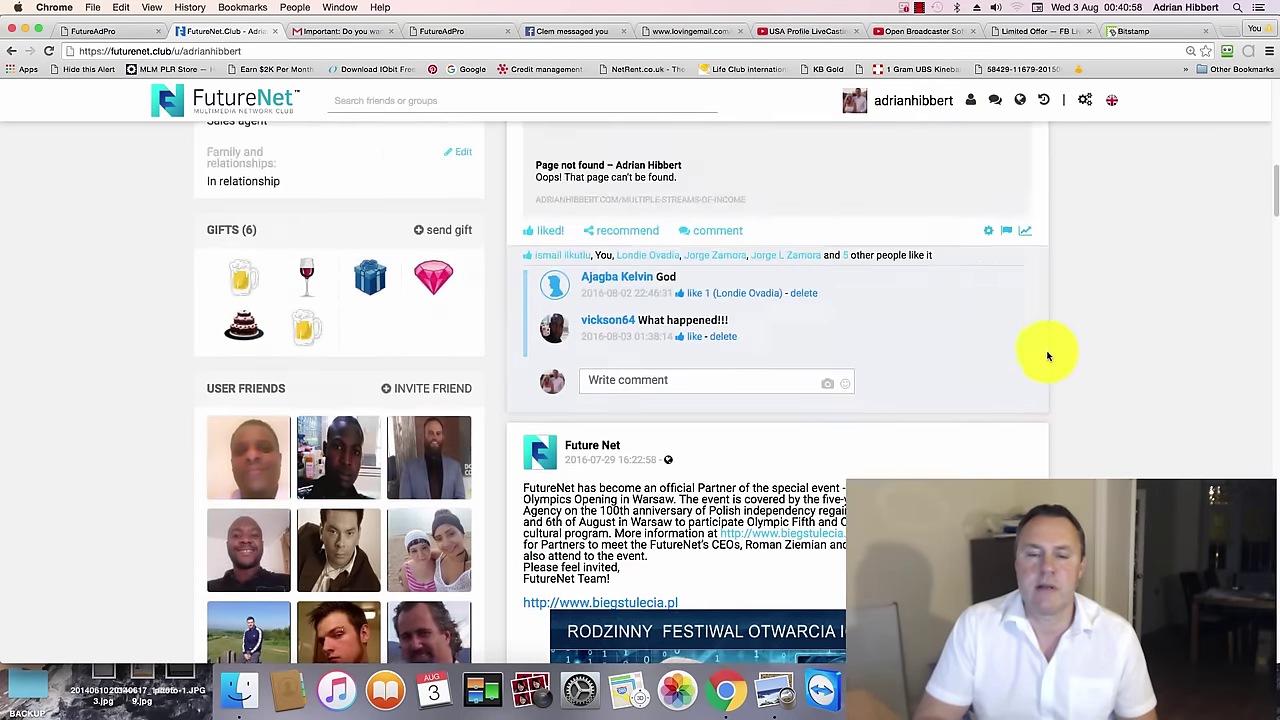
scroll(1047, 350, up, 3)
scroll(1046, 343, up, 15)
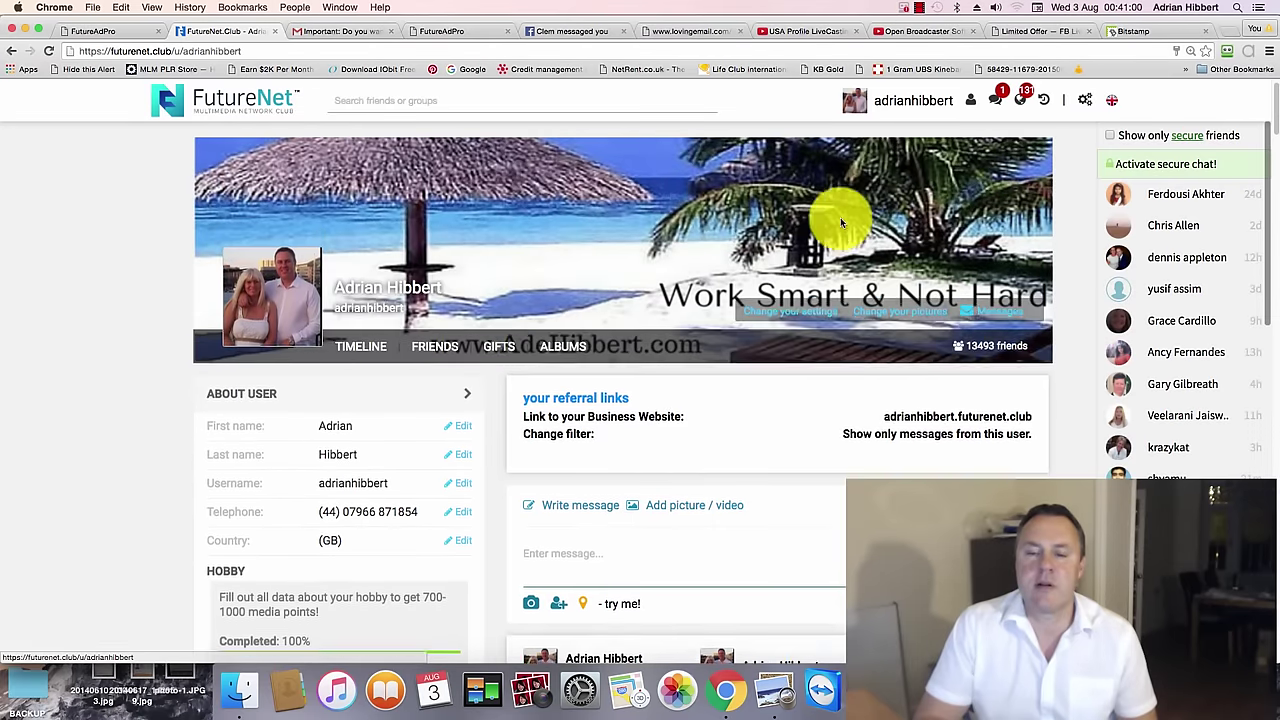